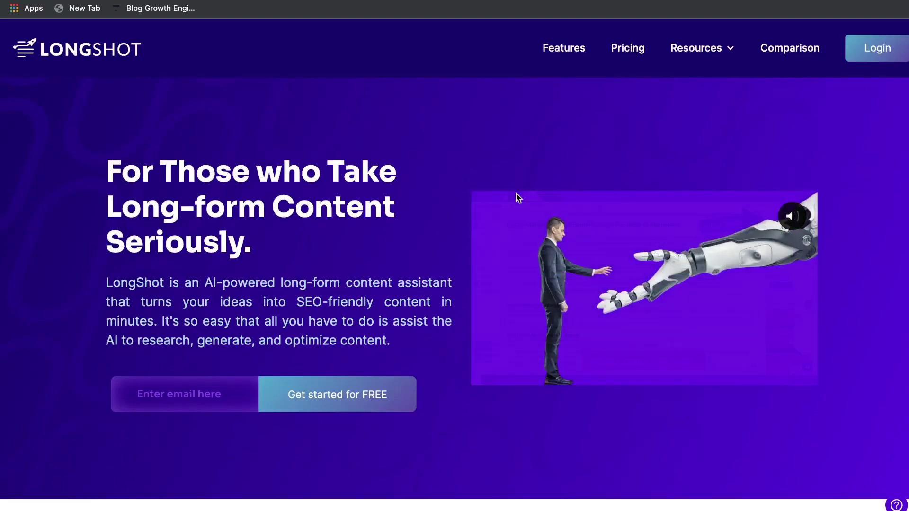
Scroll down through the LongShot AI marketing homepage
scroll(417, 192, down, 8)
scroll(417, 192, down, 10)
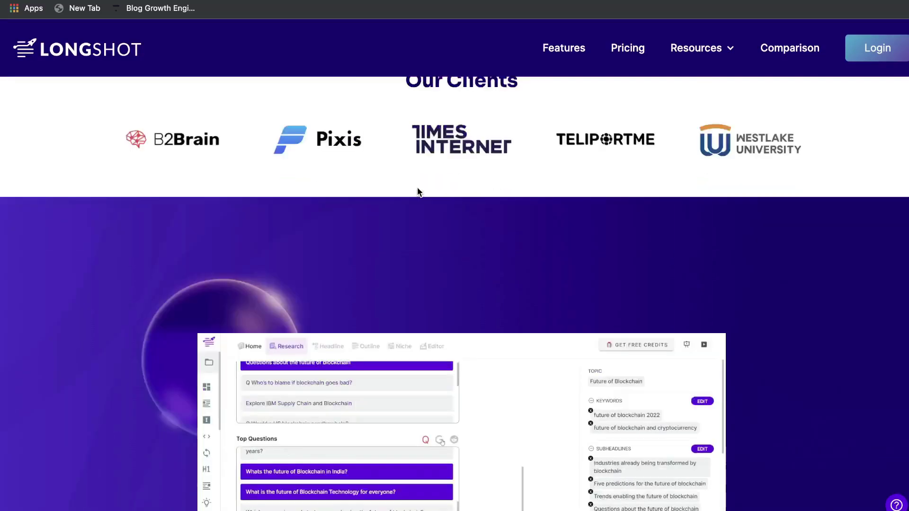
scroll(436, 335, down, 10)
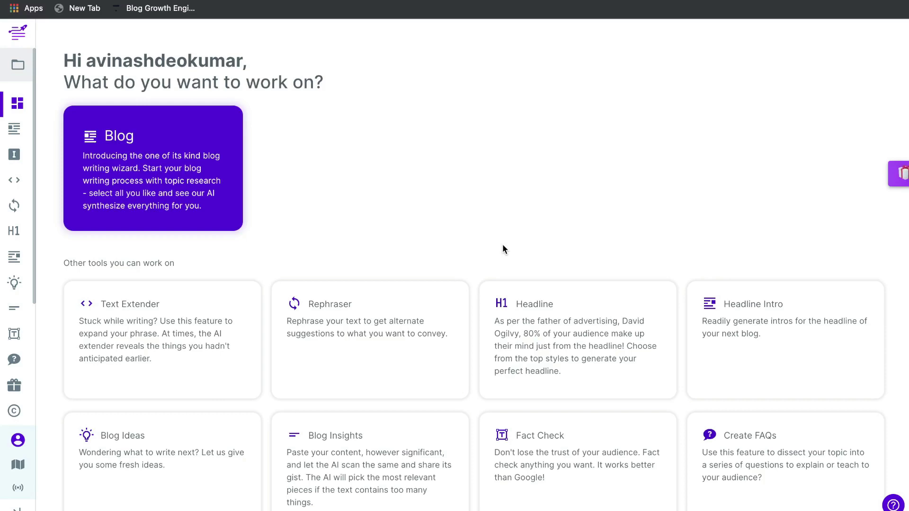
scroll(505, 249, down, 1)
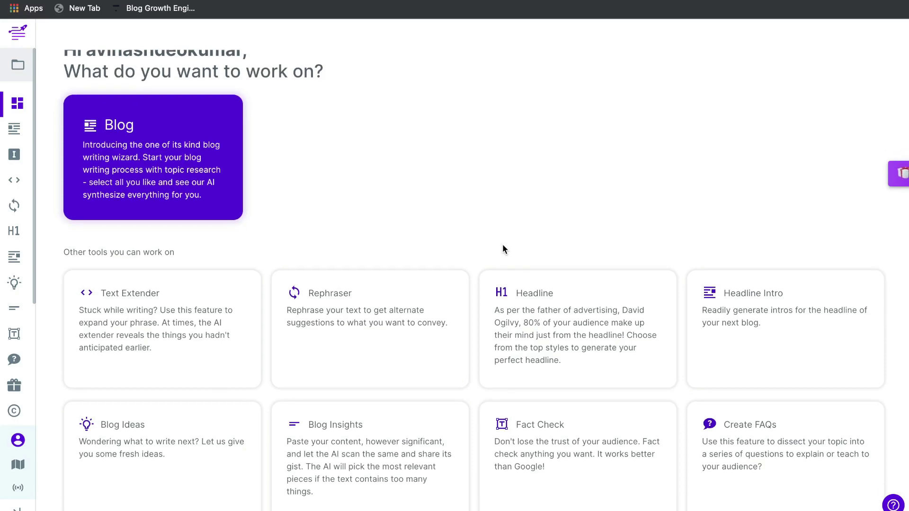
scroll(322, 199, down, 5)
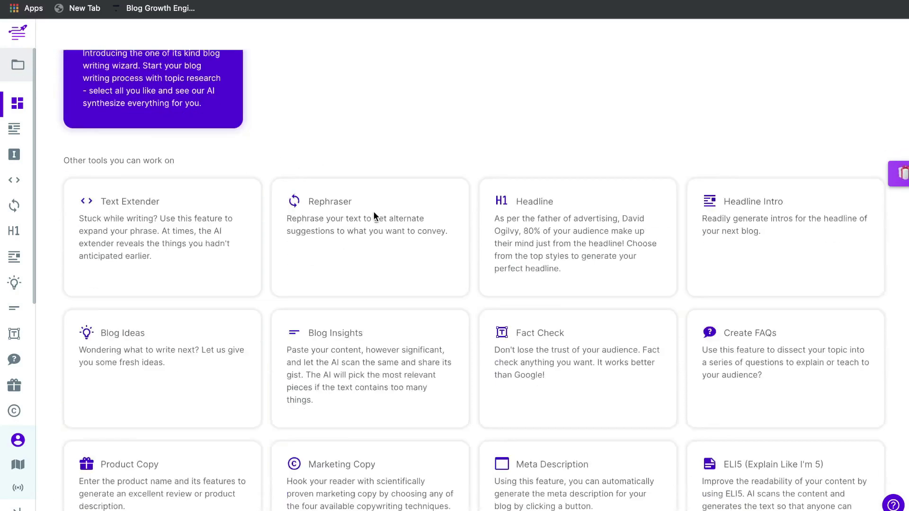
scroll(459, 399, down, 2)
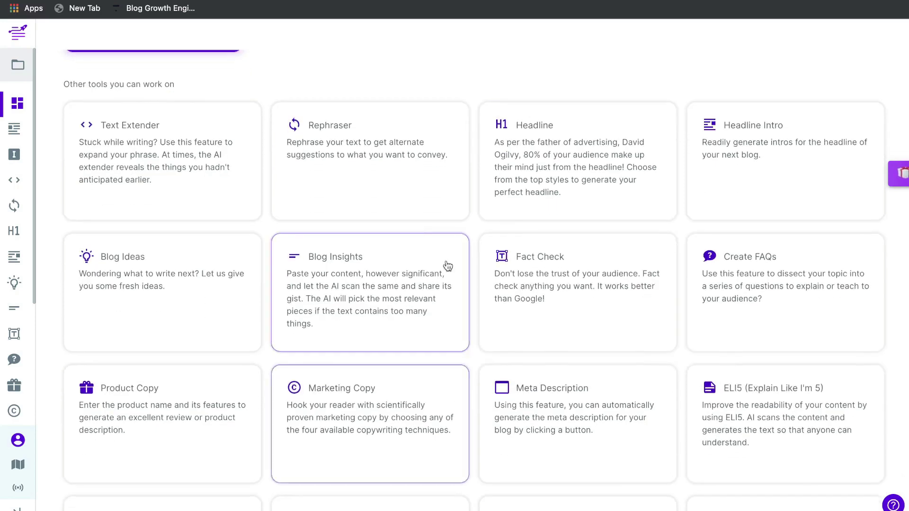
scroll(430, 375, down, 4)
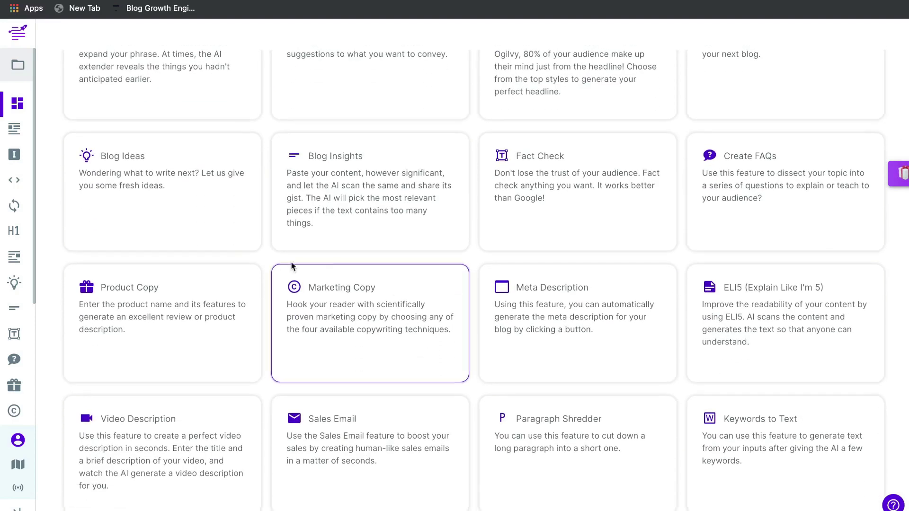
scroll(642, 283, down, 2)
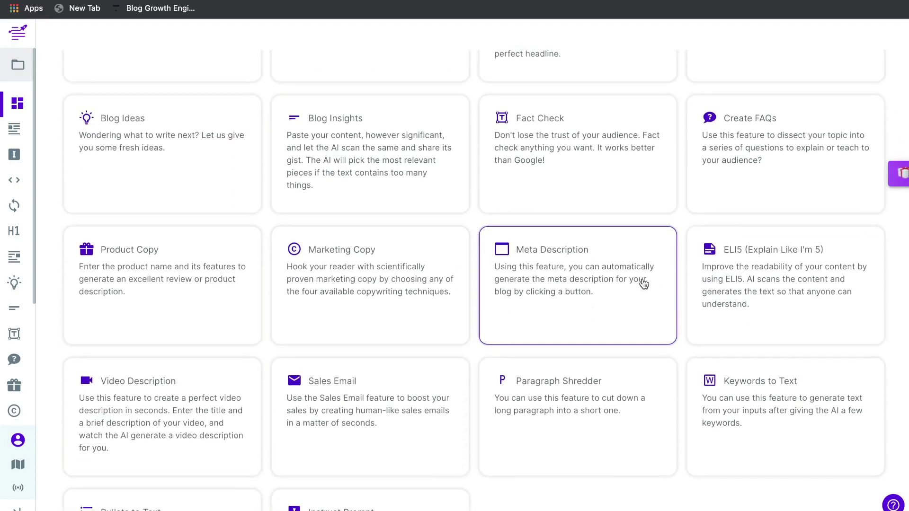
scroll(641, 282, down, 6)
scroll(359, 110, up, 20)
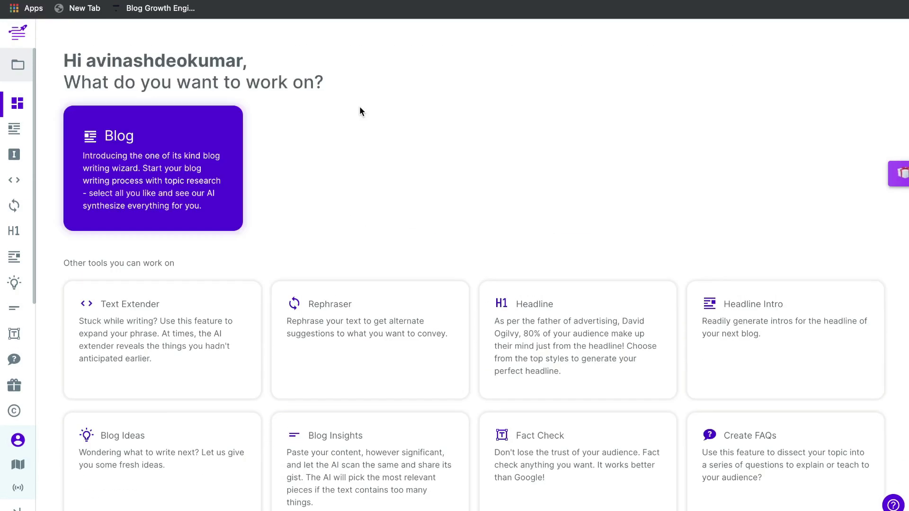
click(133, 163)
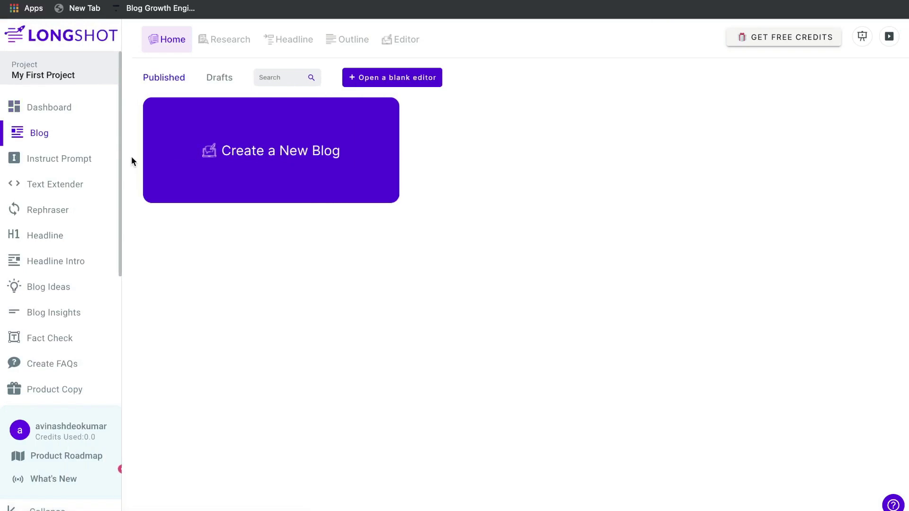
click(49, 107)
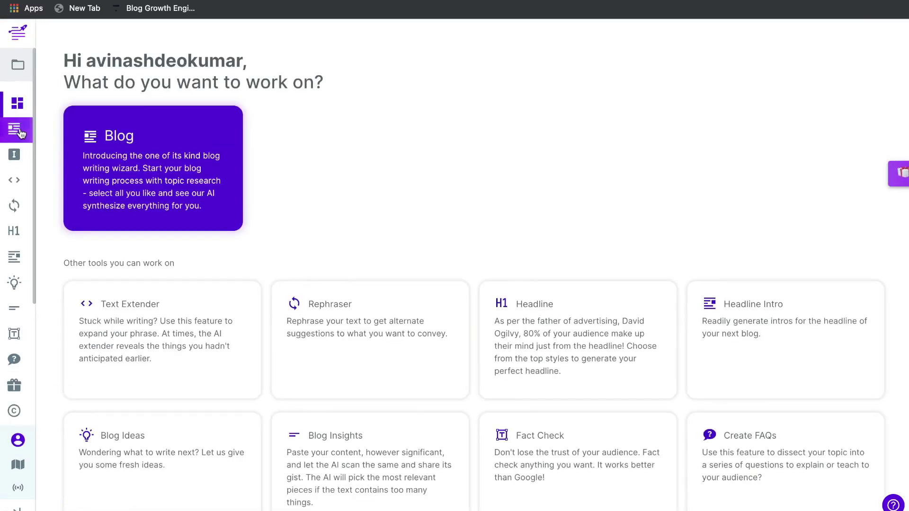
click(118, 144)
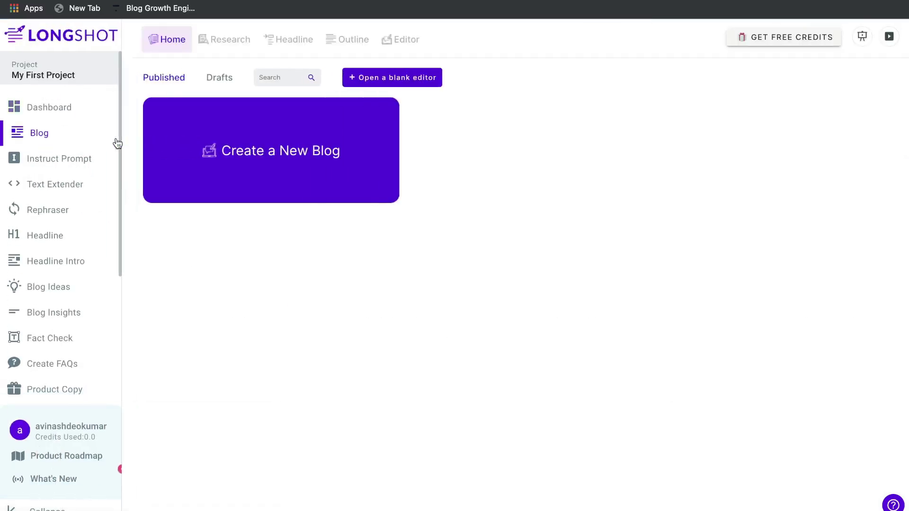
Create a new blog and run research on the topic 'affiliate marketing for beginners'
click(246, 162)
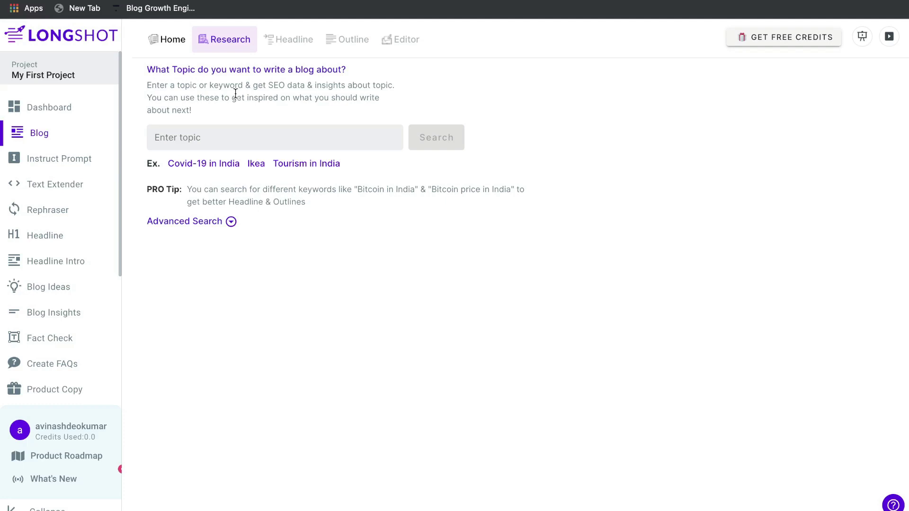
click(235, 137)
text(affiliate marketing for beginners)
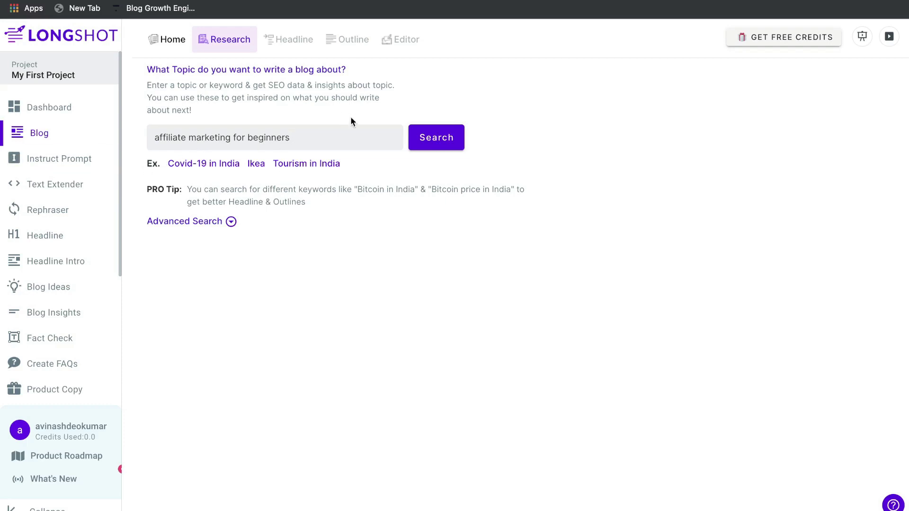
click(419, 130)
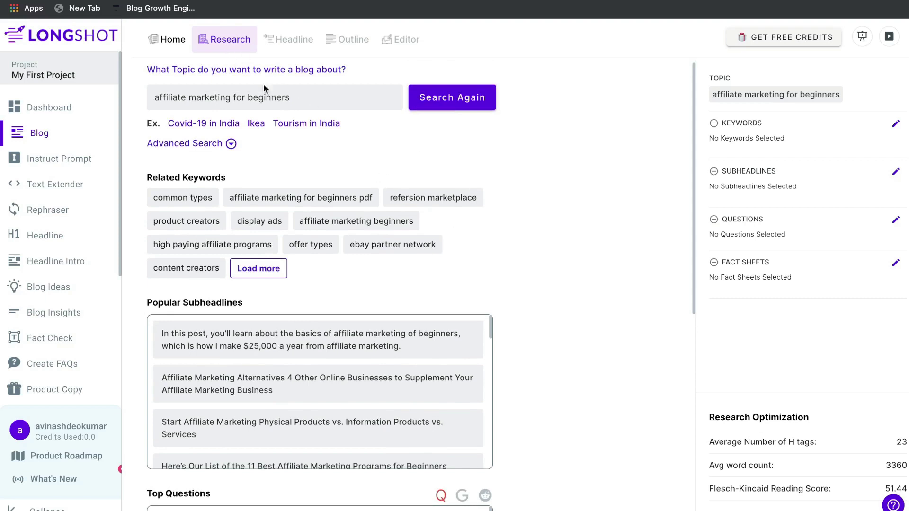
Add the keyword 'high paying affiliate programs' and the '11 best affiliate programs' subheadline
triple_click(217, 176)
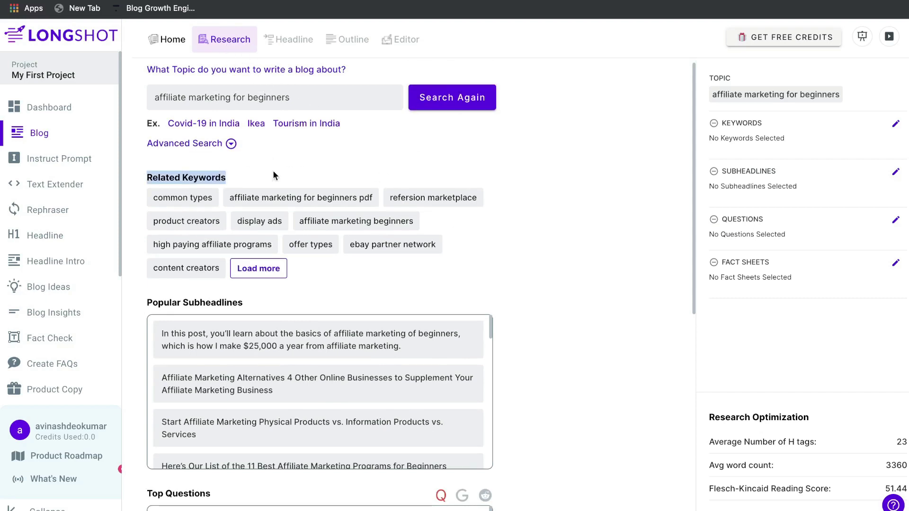
scroll(294, 196, down, 1)
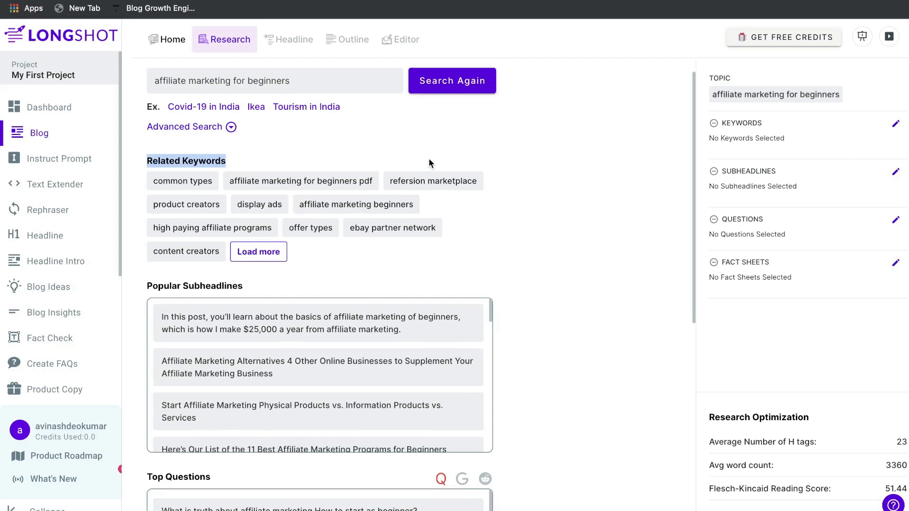
scroll(433, 179, down, 1)
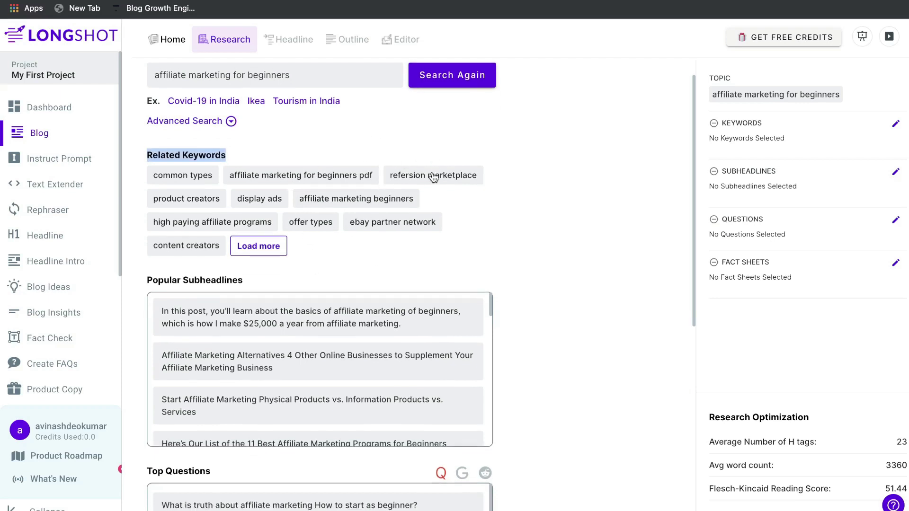
click(250, 220)
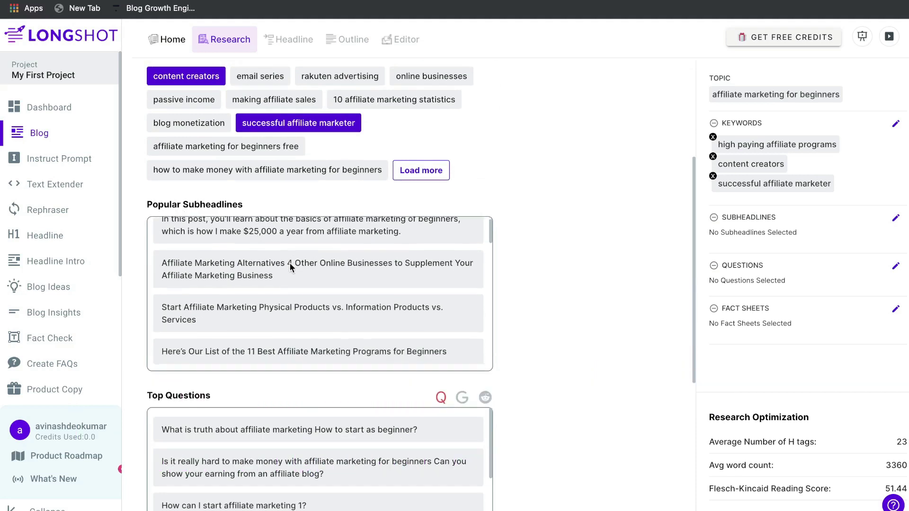
scroll(287, 303, down, 2)
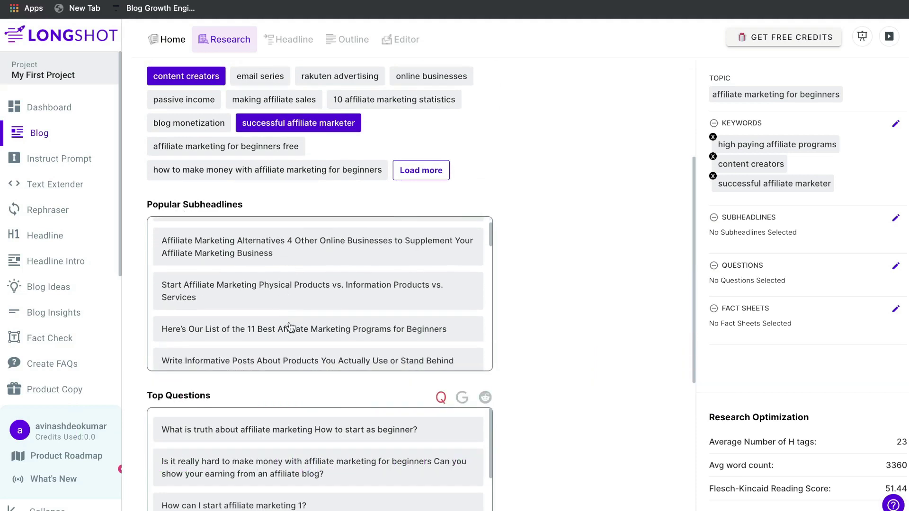
click(290, 327)
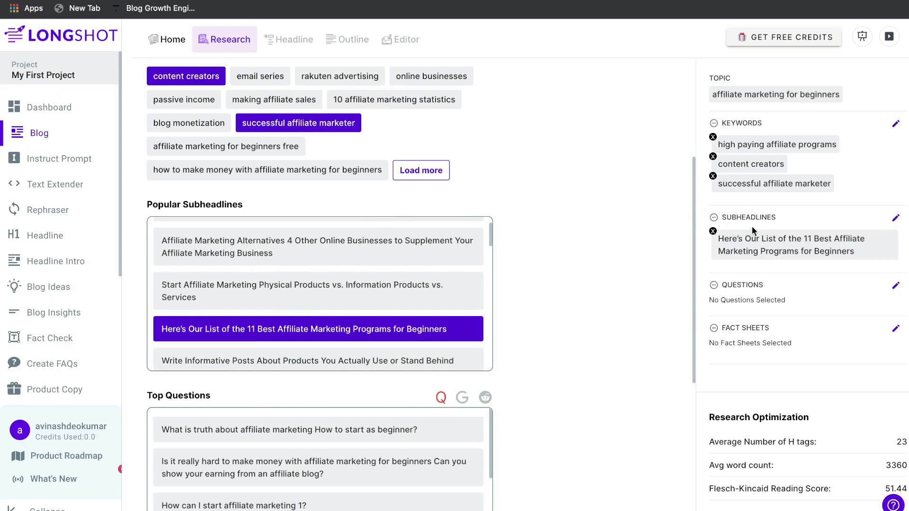
Add the 'How can I start affiliate marketing' and 2020 2021 beginners questions
scroll(642, 214, down, 3)
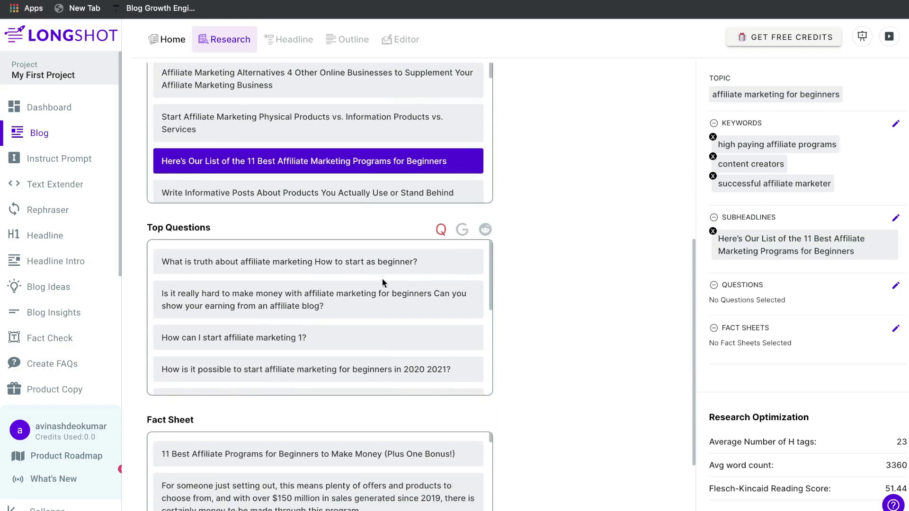
scroll(382, 278, up, 1)
scroll(383, 278, down, 1)
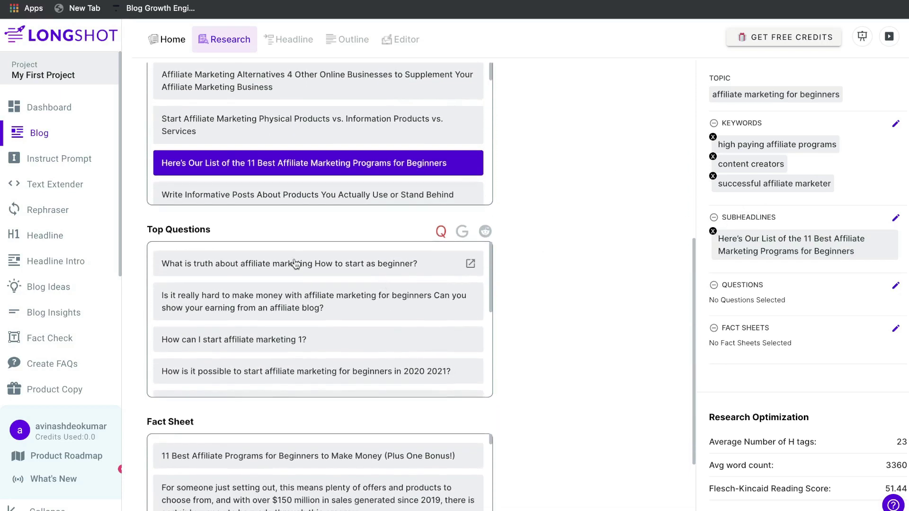
scroll(318, 324, down, 1)
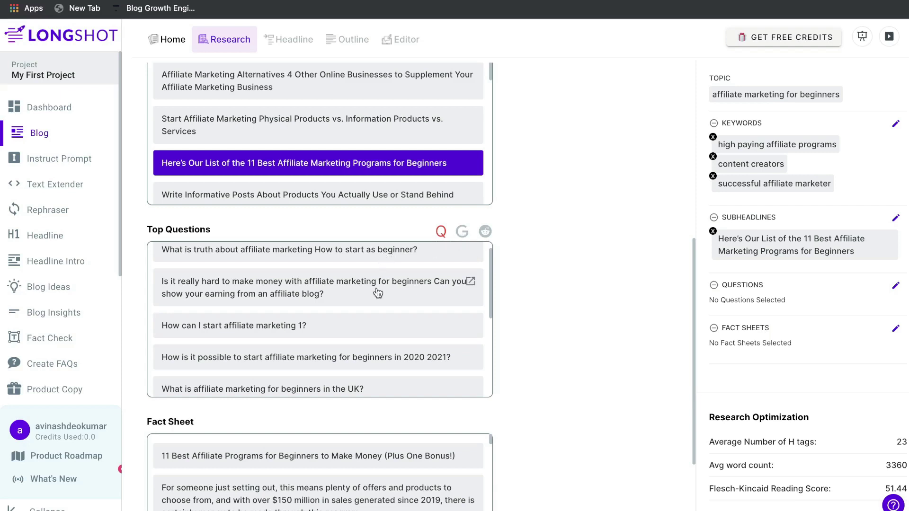
scroll(323, 308, up, 1)
scroll(324, 308, down, 1)
click(315, 310)
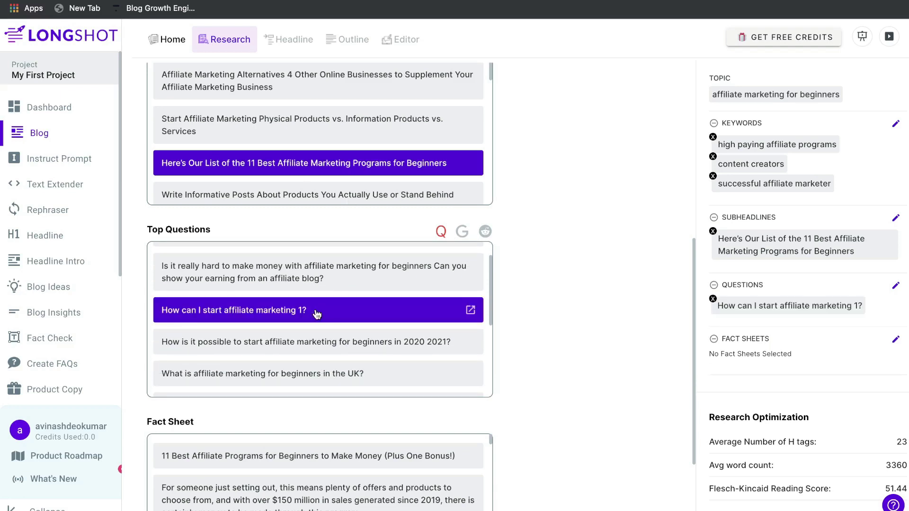
click(324, 342)
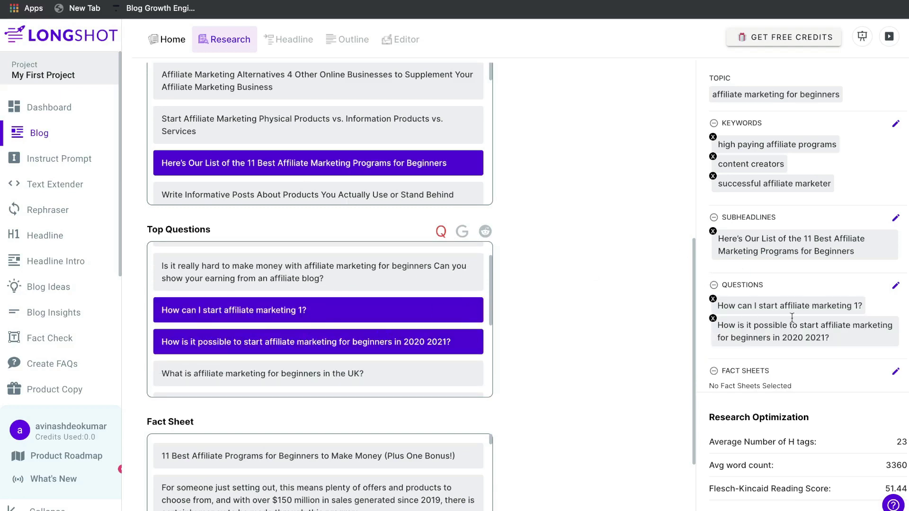
scroll(789, 303, down, 1)
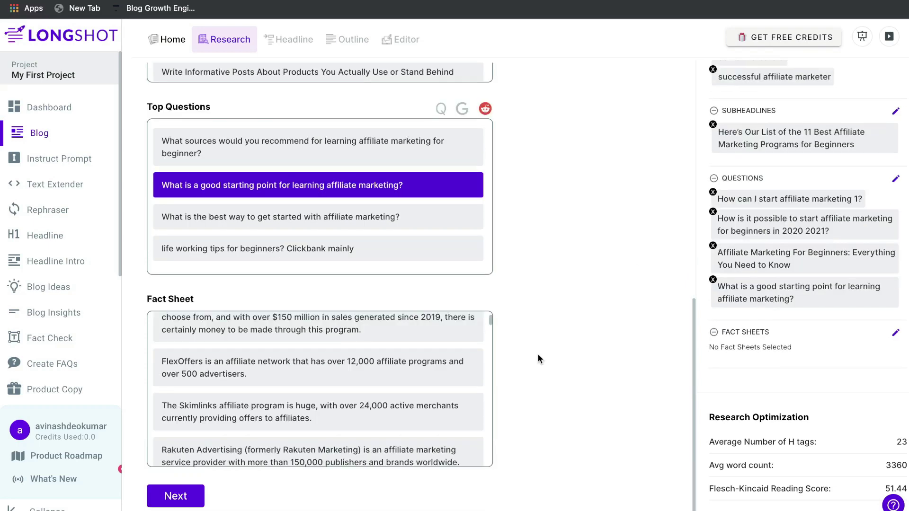
drag(209, 297, 123, 296)
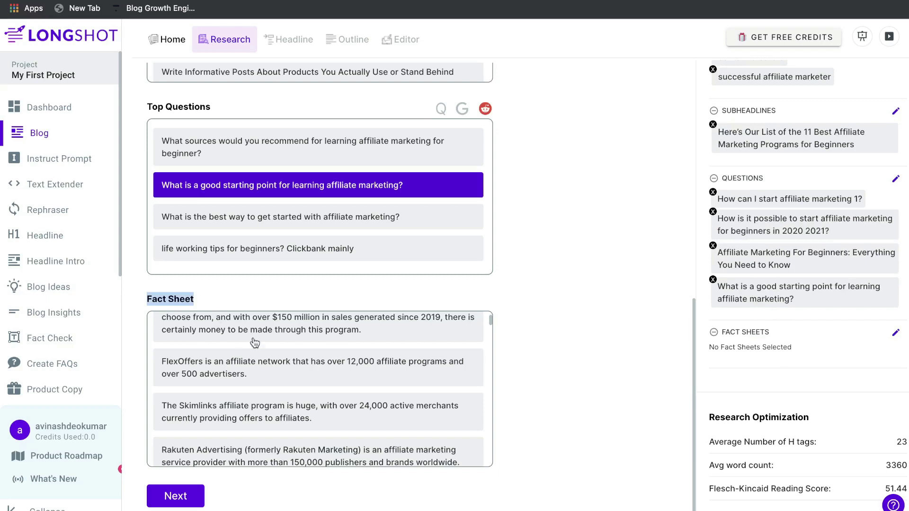
Add the Rakuten Advertising fact to the Fact Sheets panel
scroll(255, 343, up, 2)
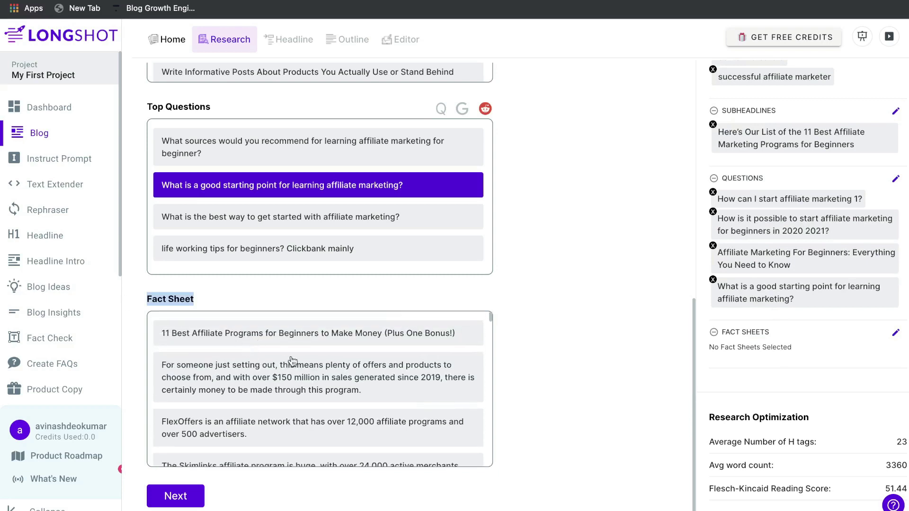
scroll(292, 387, down, 1)
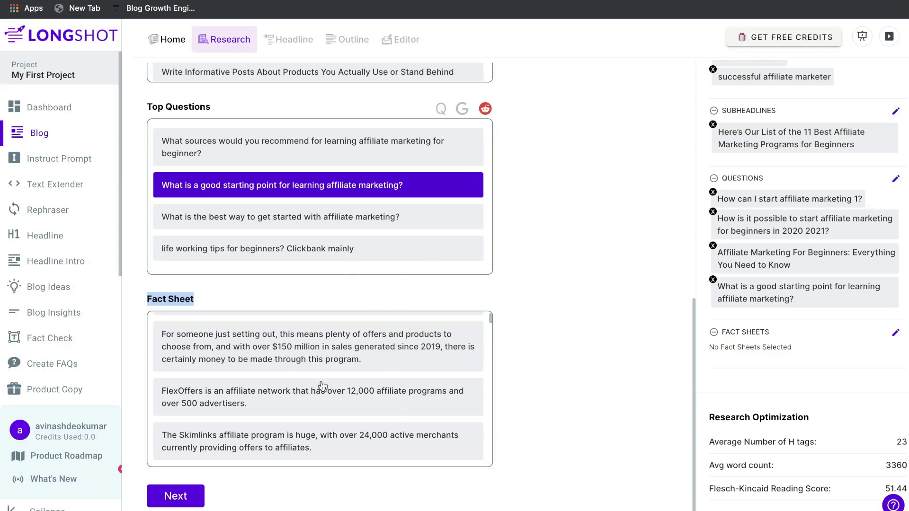
scroll(321, 386, down, 2)
scroll(320, 388, down, 2)
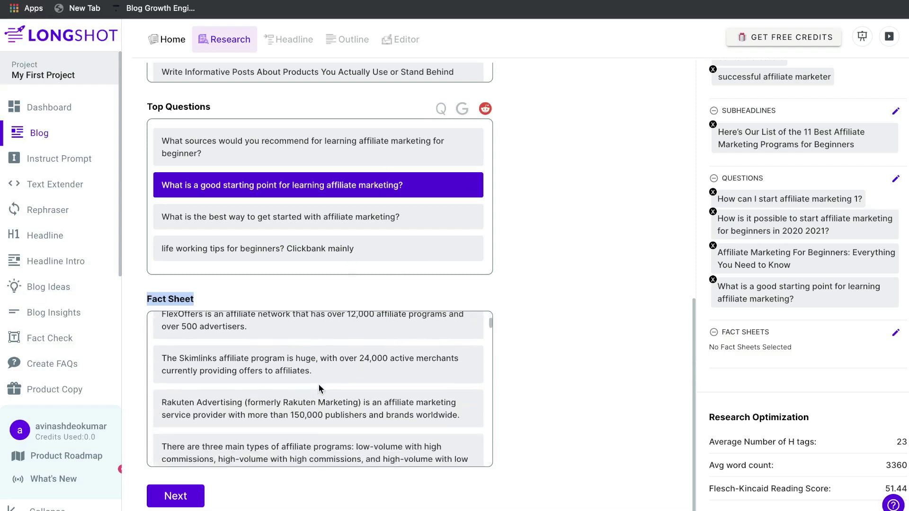
click(316, 382)
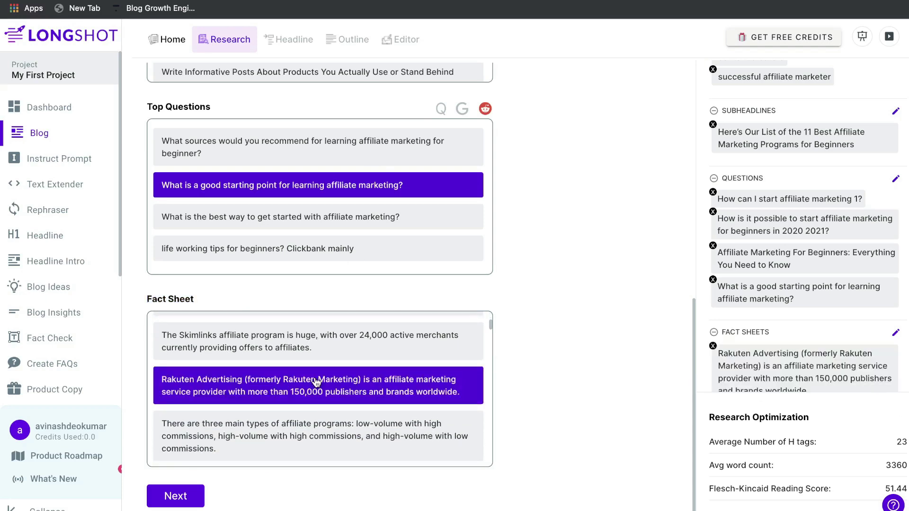
scroll(774, 351, down, 1)
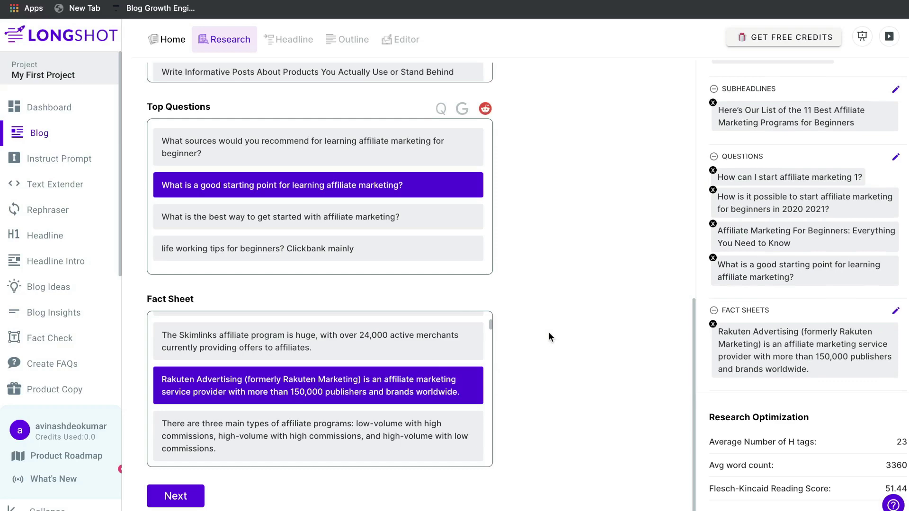
scroll(496, 268, up, 9)
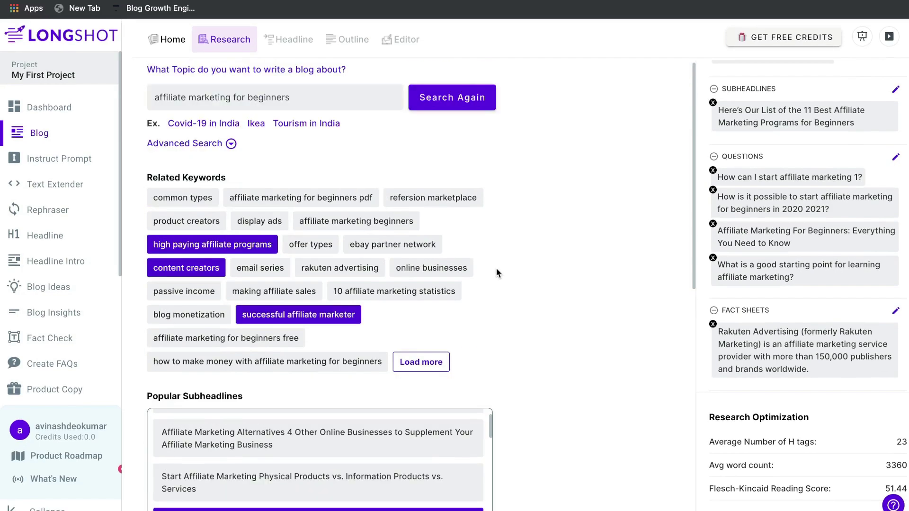
scroll(607, 250, down, 10)
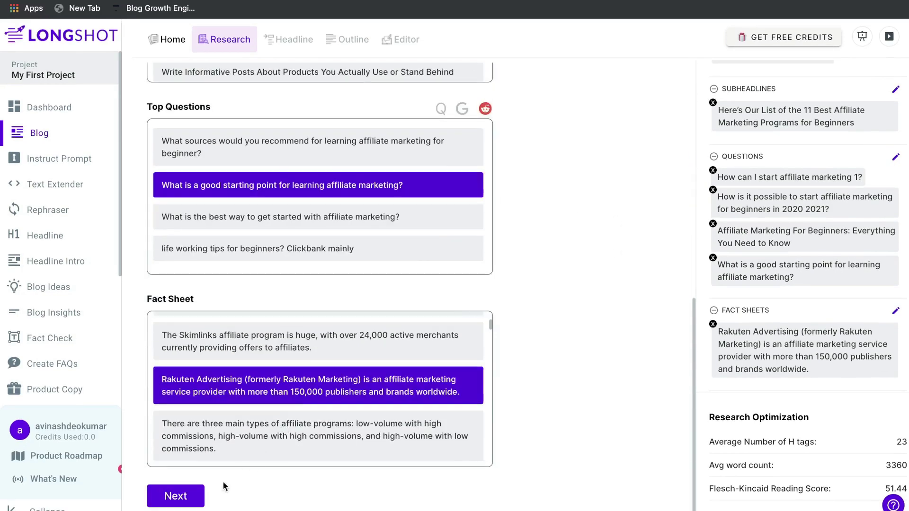
Pick the Descriptive headline 'How to be a Successful Affiliate Marketer: A Comprehensive Guide for Beginners'
click(195, 498)
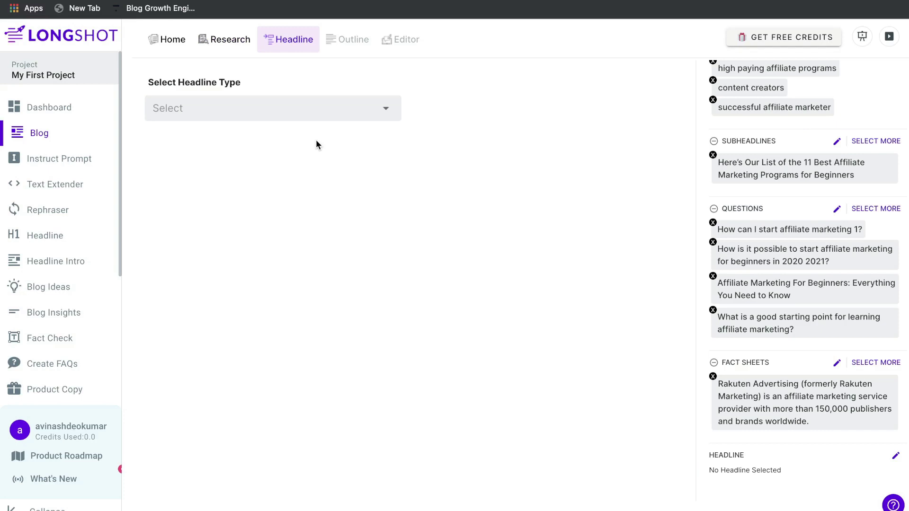
click(322, 114)
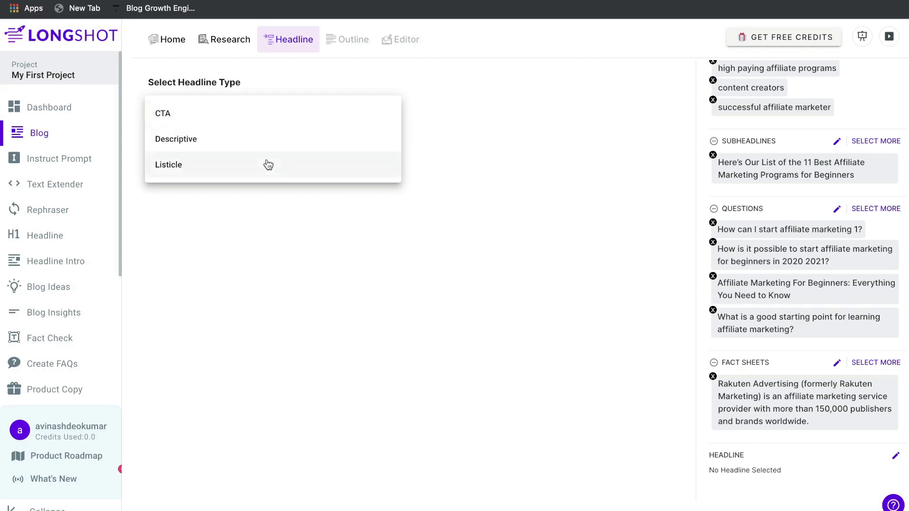
click(223, 150)
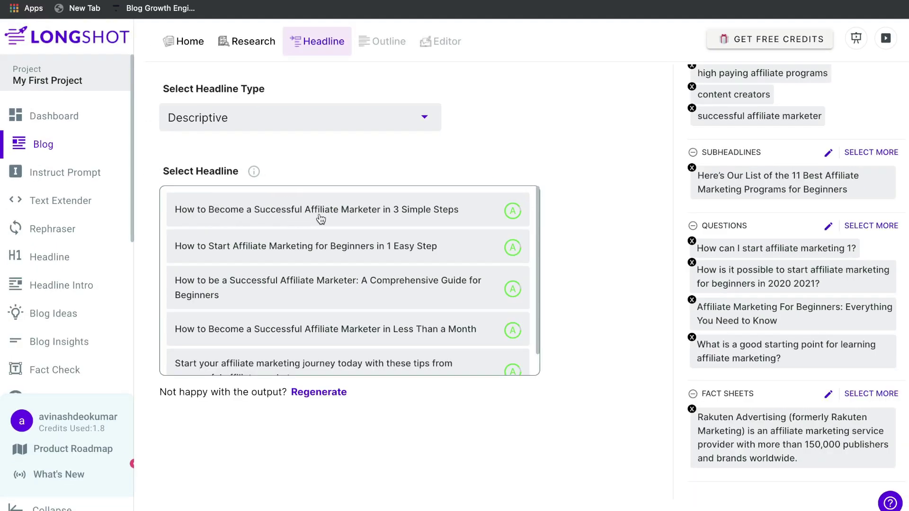
scroll(405, 265, down, 1)
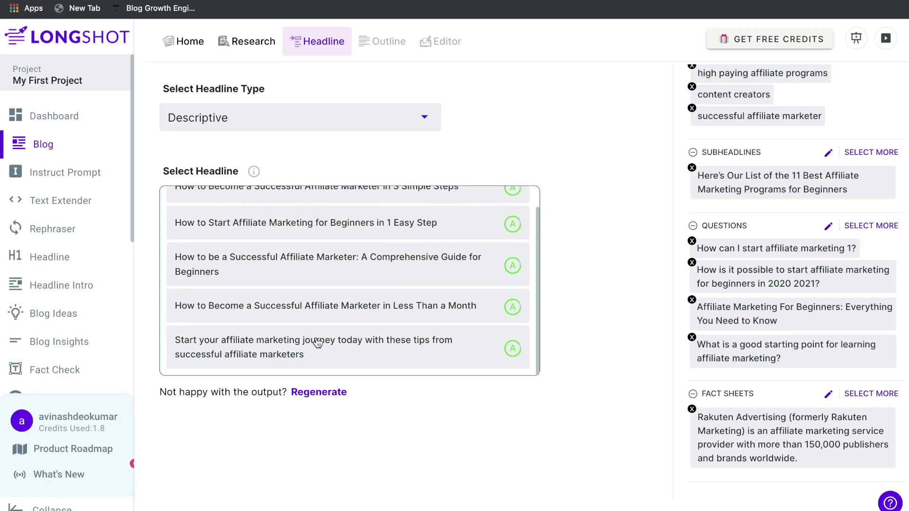
scroll(373, 224, up, 1)
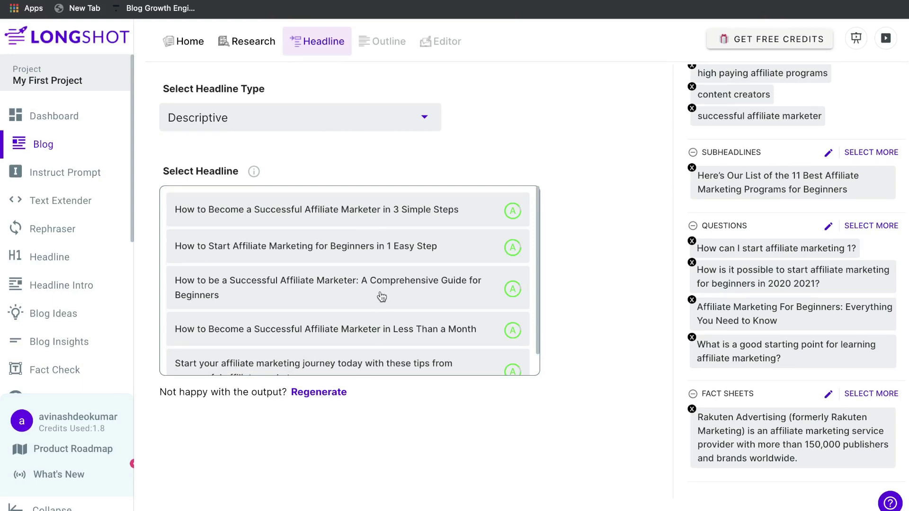
scroll(381, 297, down, 1)
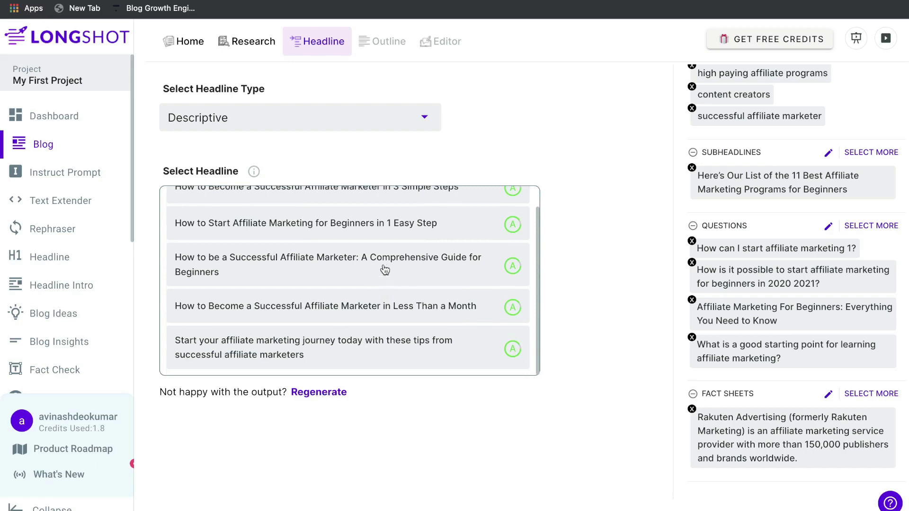
click(385, 270)
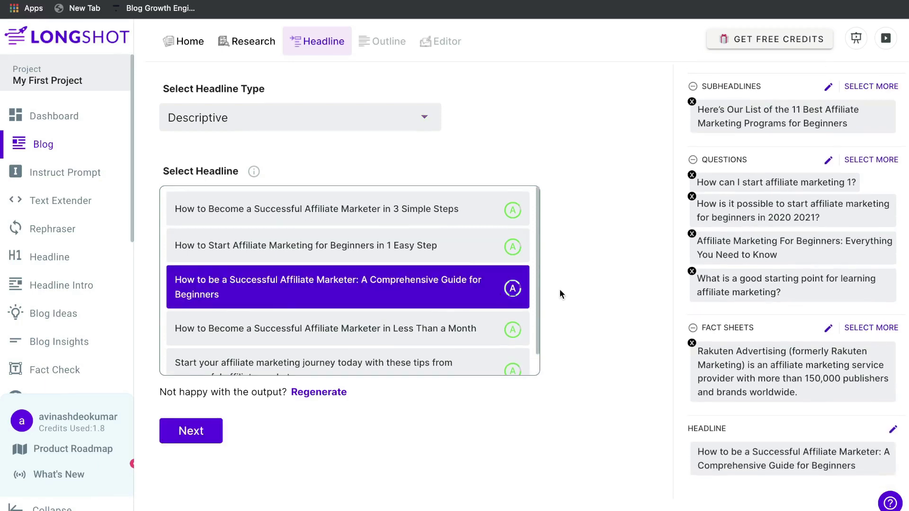
Advance to the Outline step and set the outline count slider to 6
click(208, 430)
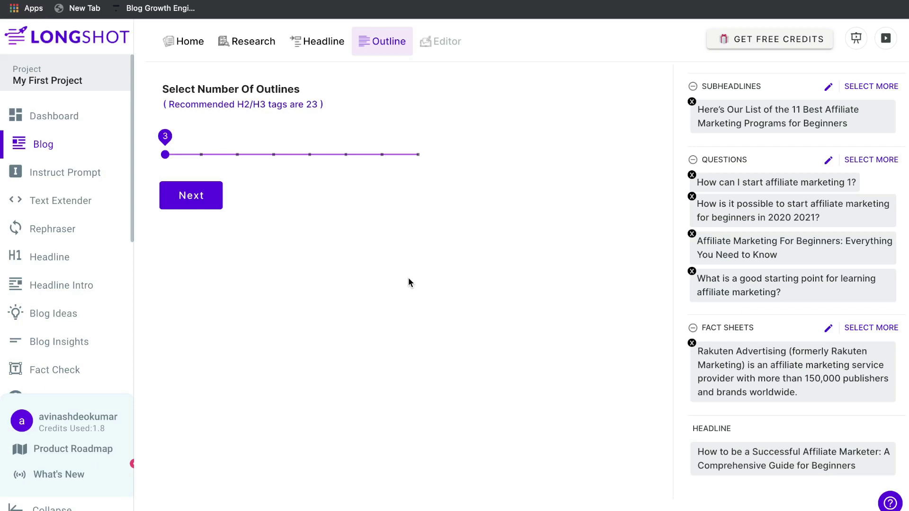
drag(190, 163, 266, 161)
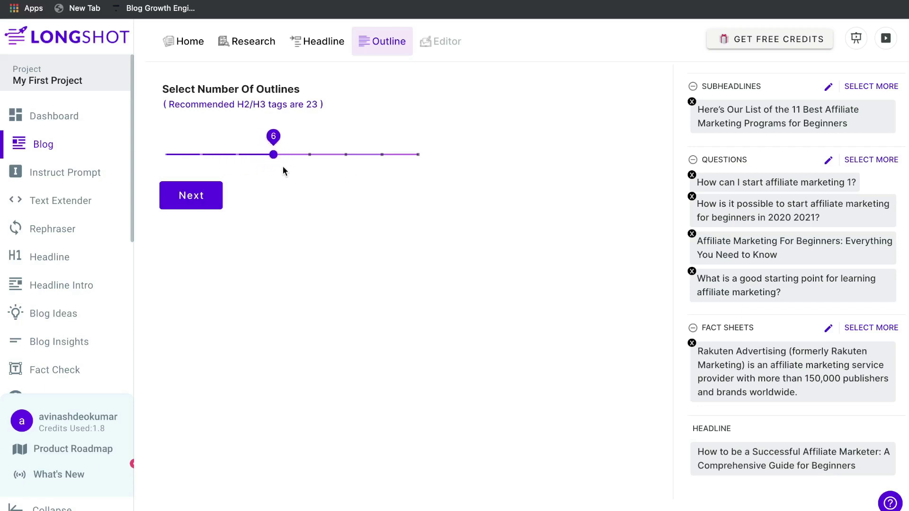
mouse_move(234, 157)
mouse_down()
mouse_move(203, 160)
mouse_move(251, 160)
mouse_up()
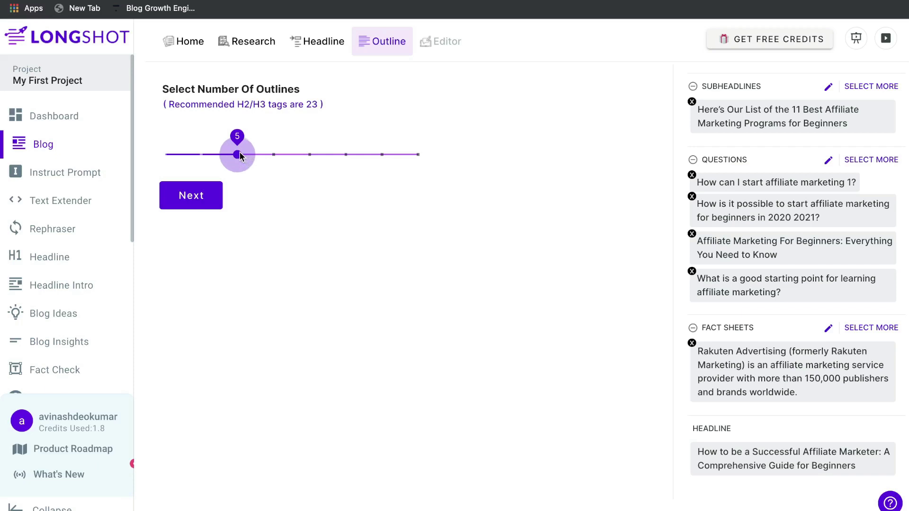
drag(205, 160, 238, 164)
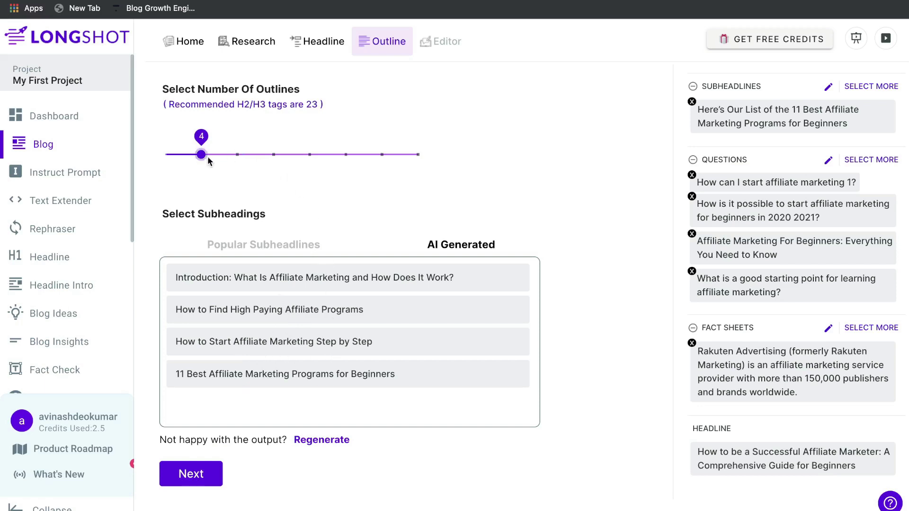
drag(207, 155, 277, 160)
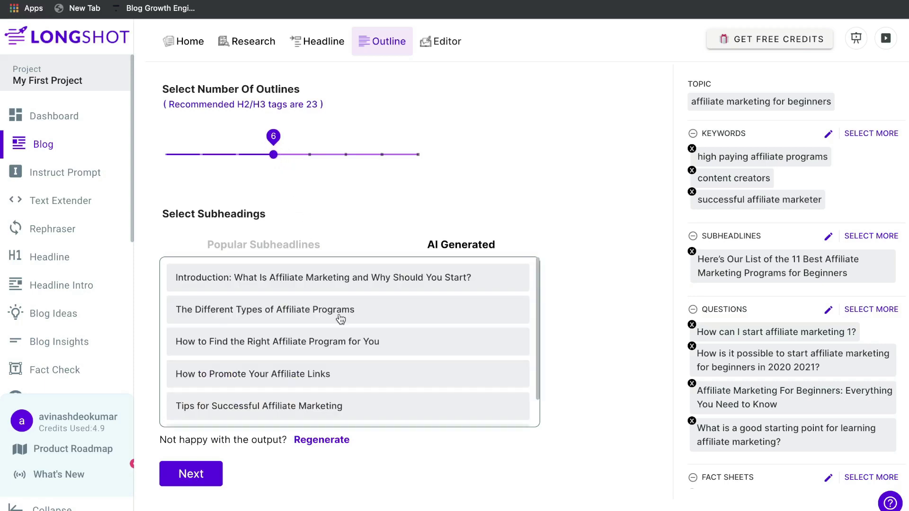
Scroll through the six AI-generated subheadings, then switch to the Popular Subheadlines list
scroll(341, 319, down, 2)
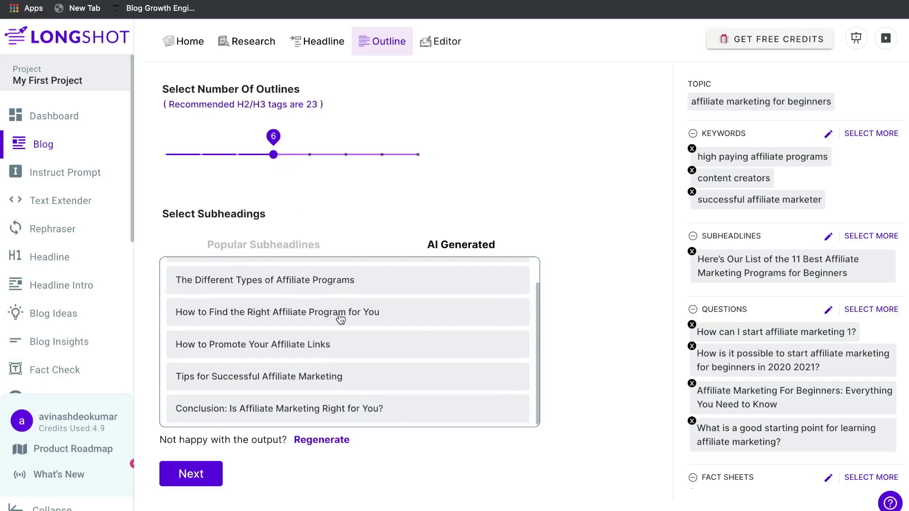
scroll(341, 320, down, 1)
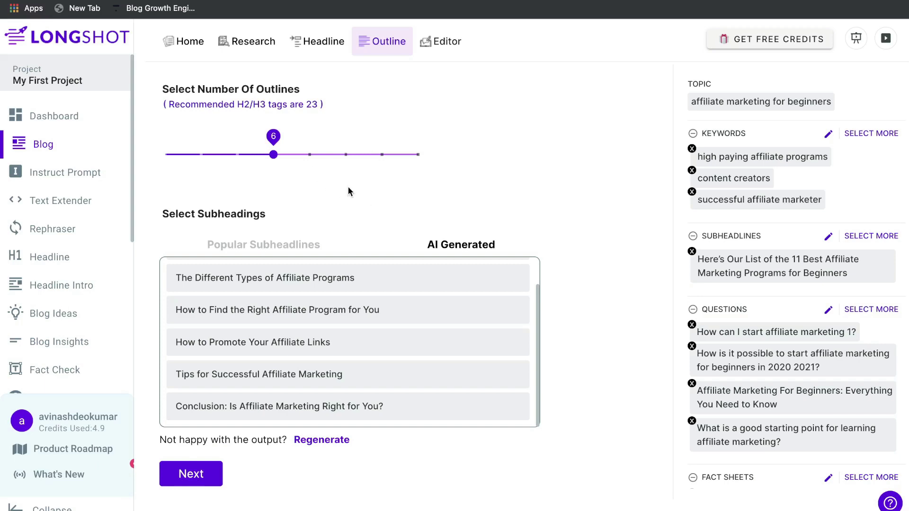
scroll(324, 287, up, 2)
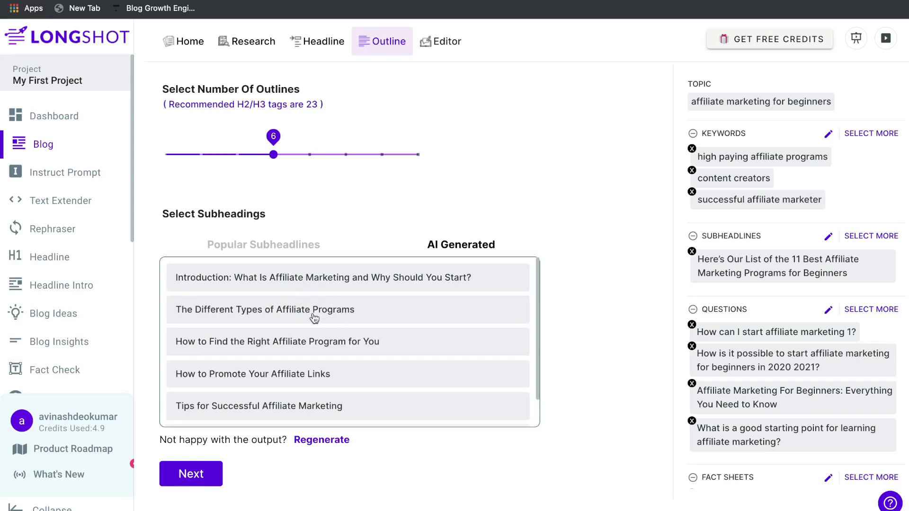
scroll(315, 305, down, 2)
scroll(315, 316, down, 1)
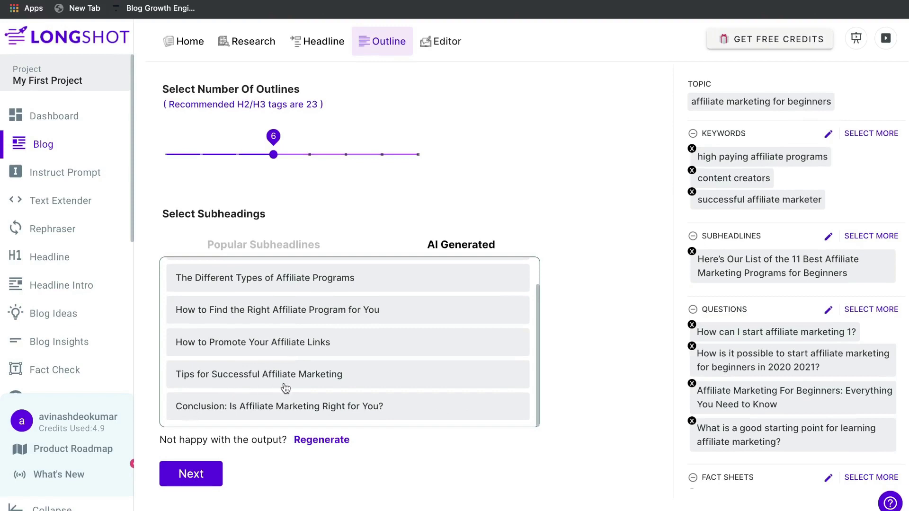
scroll(378, 299, up, 1)
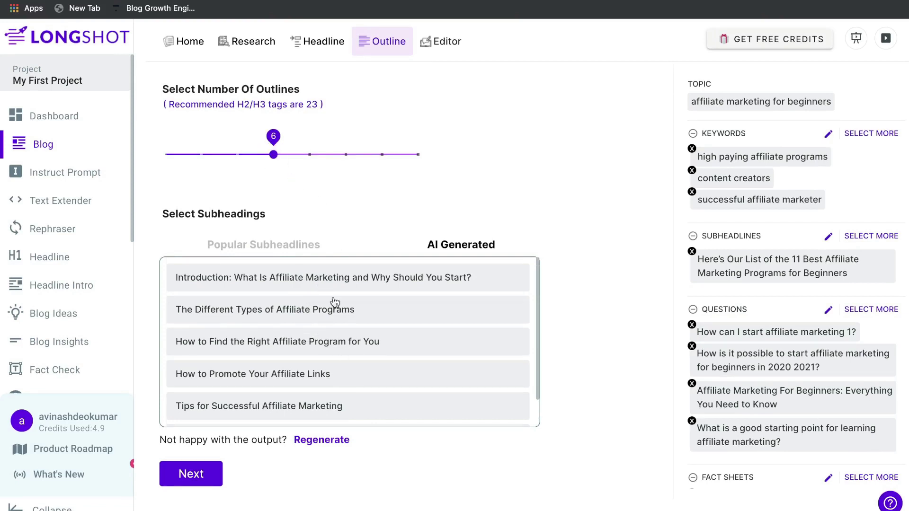
click(289, 247)
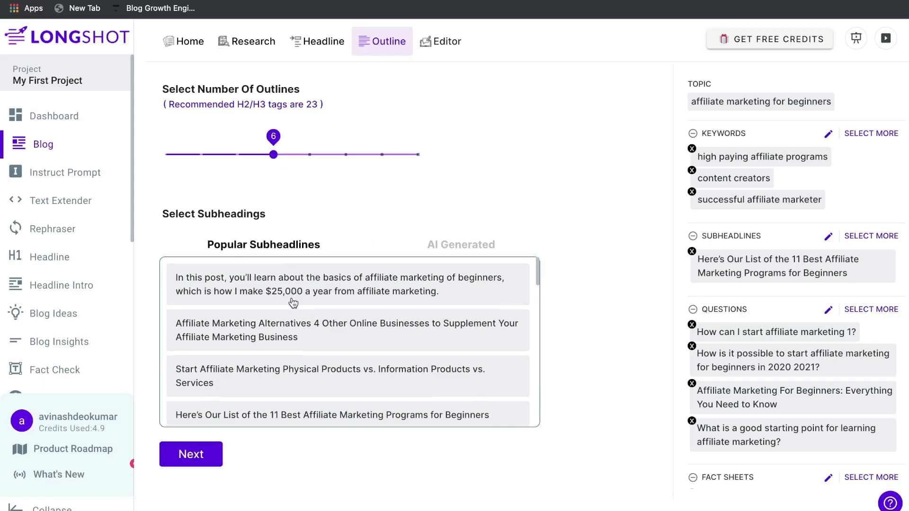
Add 'Affiliate Marketing Examples 4 Types…' and 'Why Choose Affiliate Marketing Over Other Types…' to the outline
scroll(297, 292, down, 1)
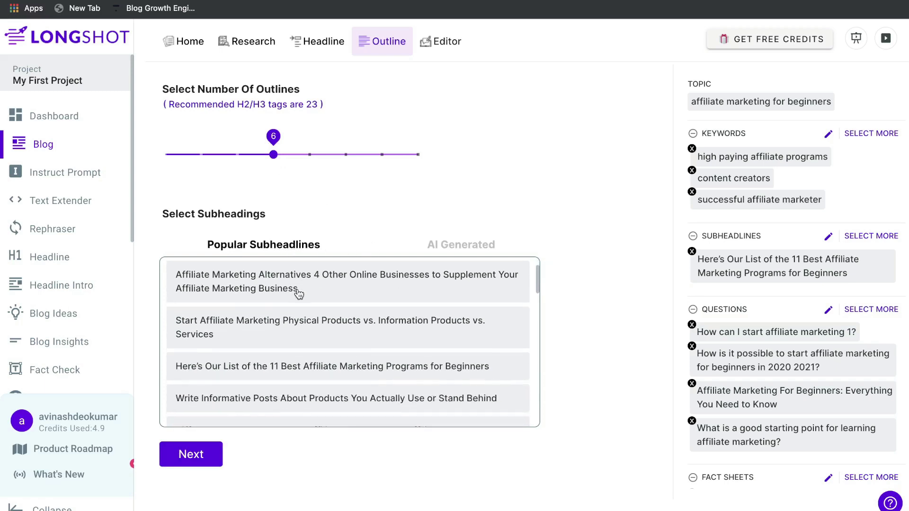
scroll(300, 336, down, 2)
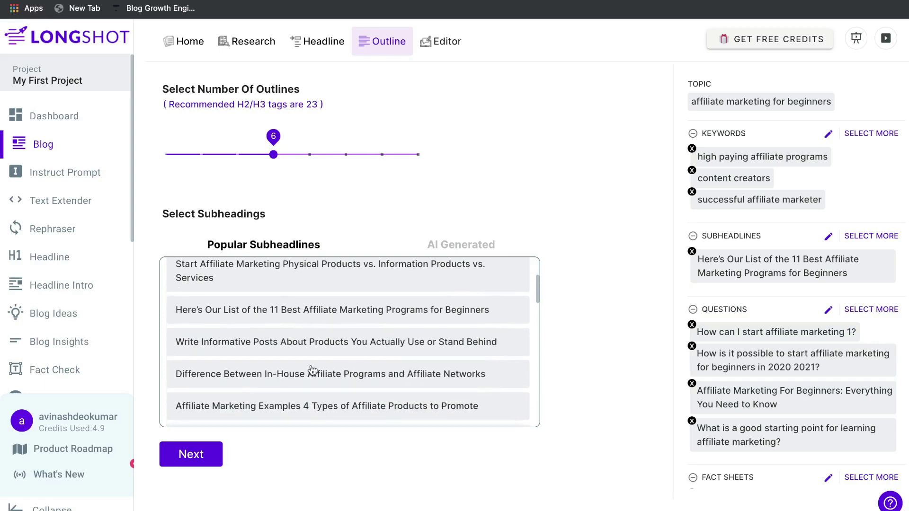
scroll(306, 294, up, 1)
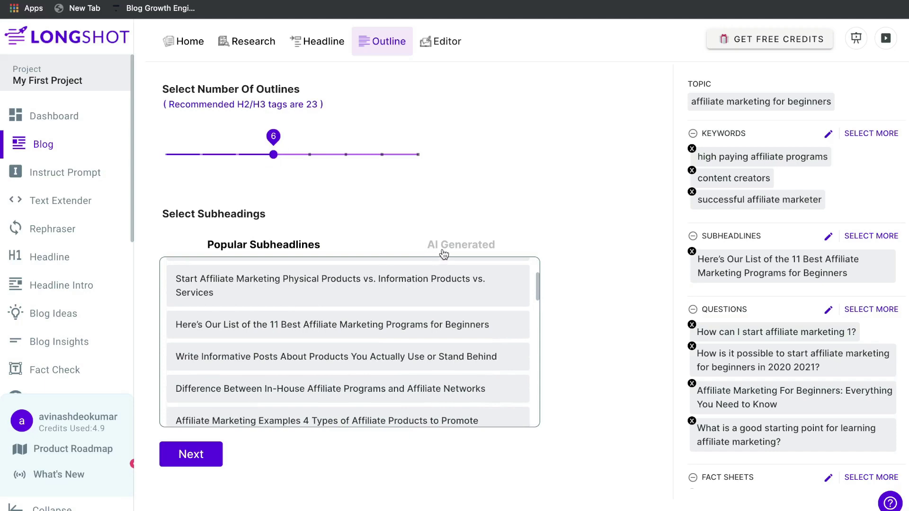
scroll(330, 335, down, 3)
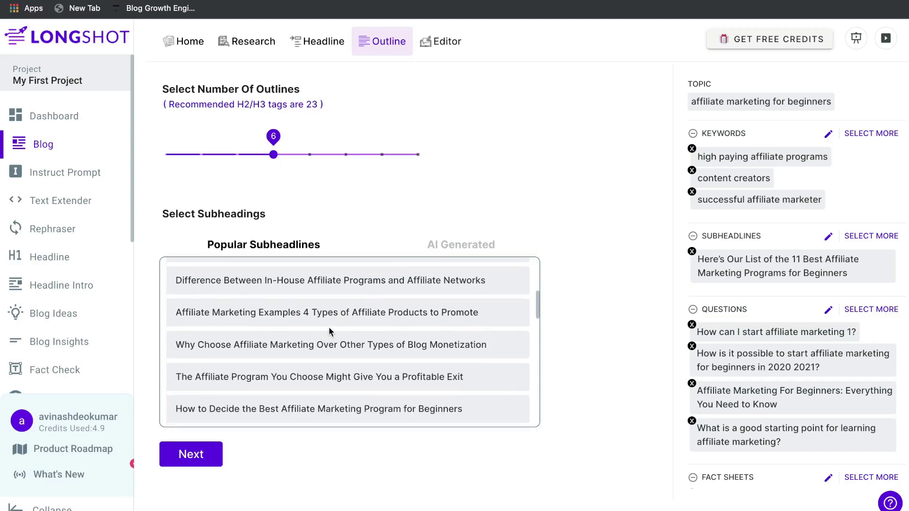
click(330, 321)
click(332, 345)
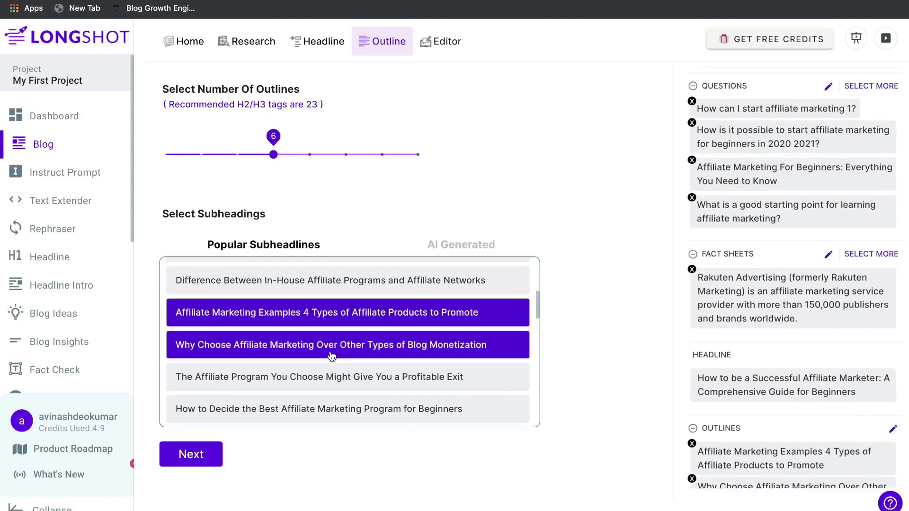
scroll(714, 367, down, 1)
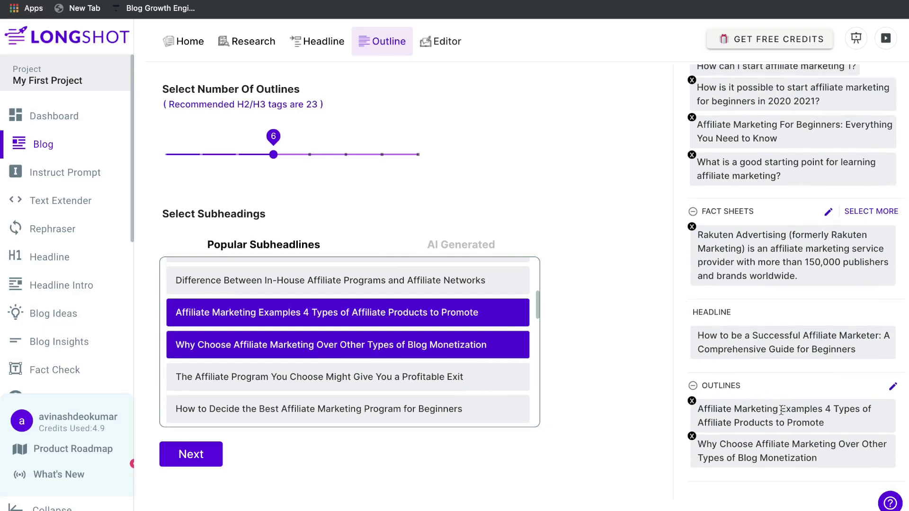
scroll(371, 343, down, 1)
scroll(875, 243, down, 5)
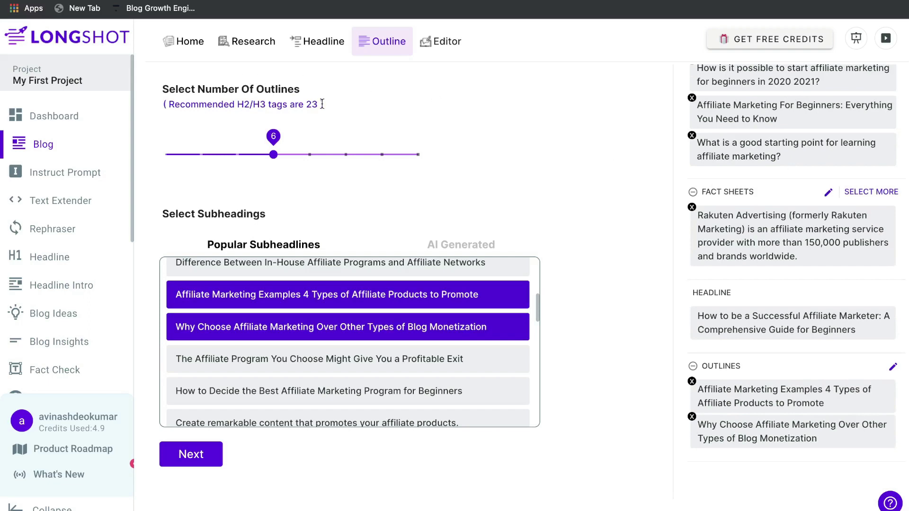
scroll(739, 241, up, 6)
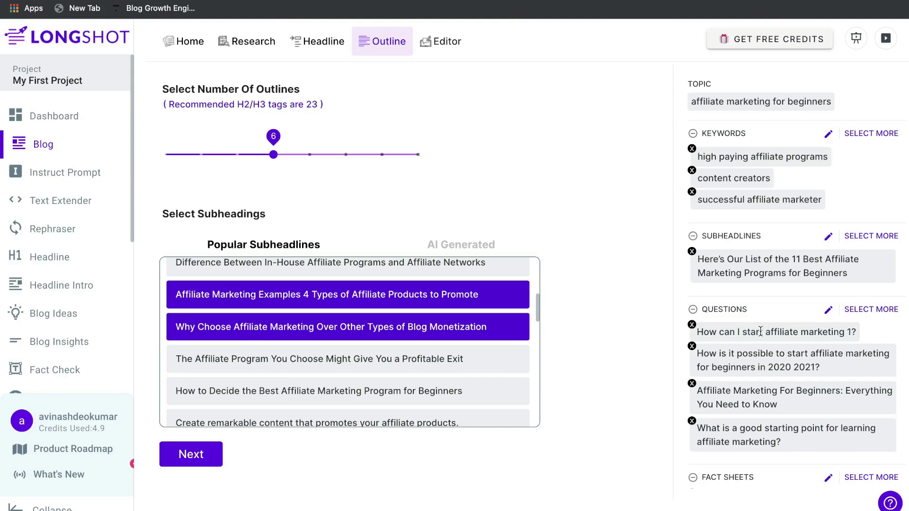
Select all the AI-generated subheadings for the outline
scroll(300, 319, up, 5)
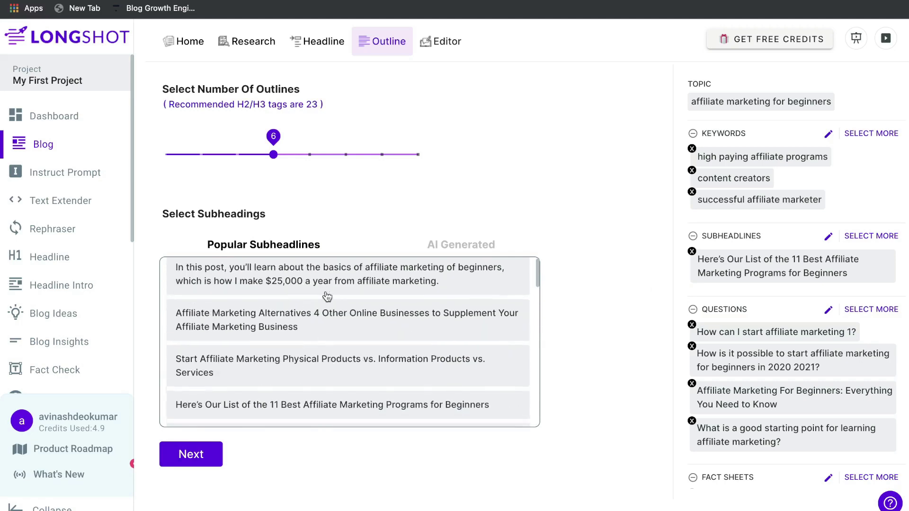
scroll(308, 267, down, 1)
scroll(308, 267, down, 3)
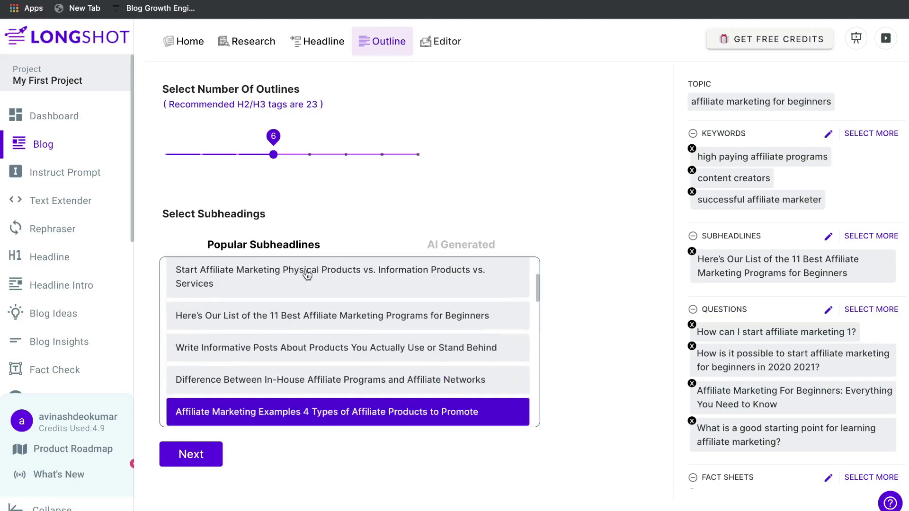
click(460, 245)
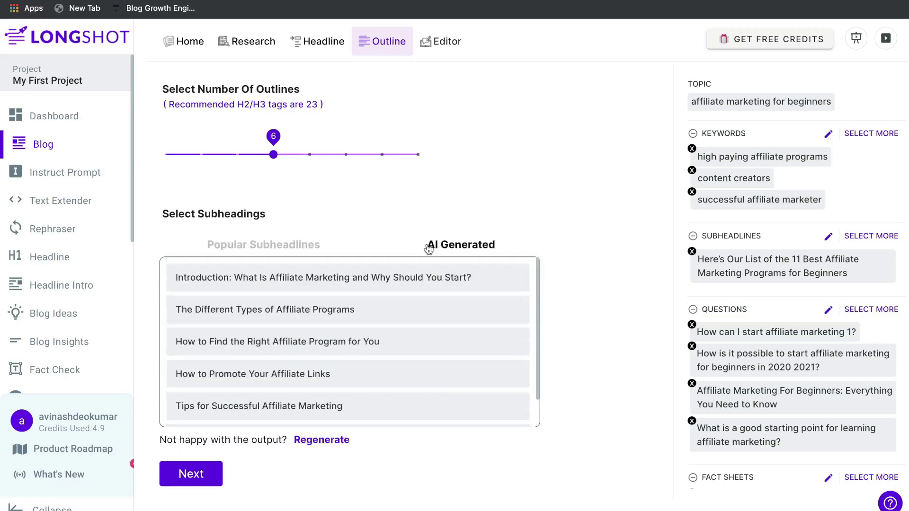
click(372, 341)
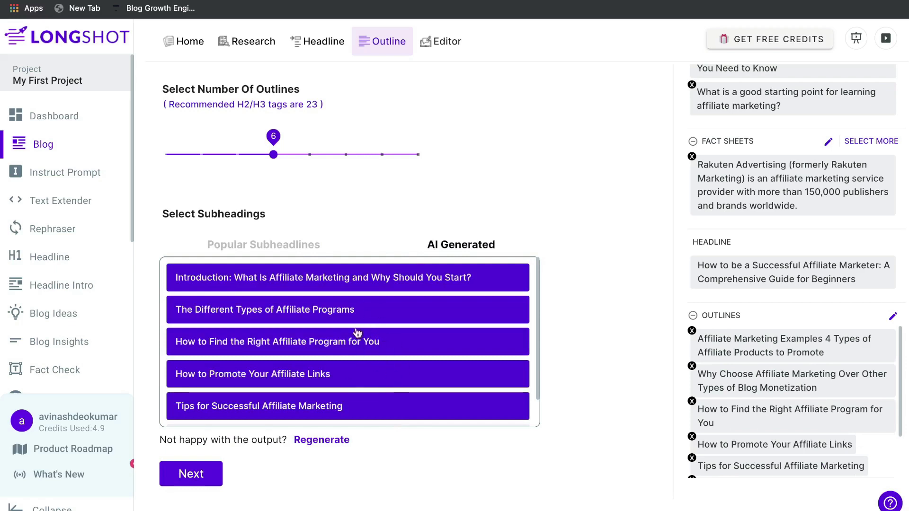
Recheck the popular subheading picks, then generate the article draft in the Editor
click(307, 248)
scroll(337, 353, down, 5)
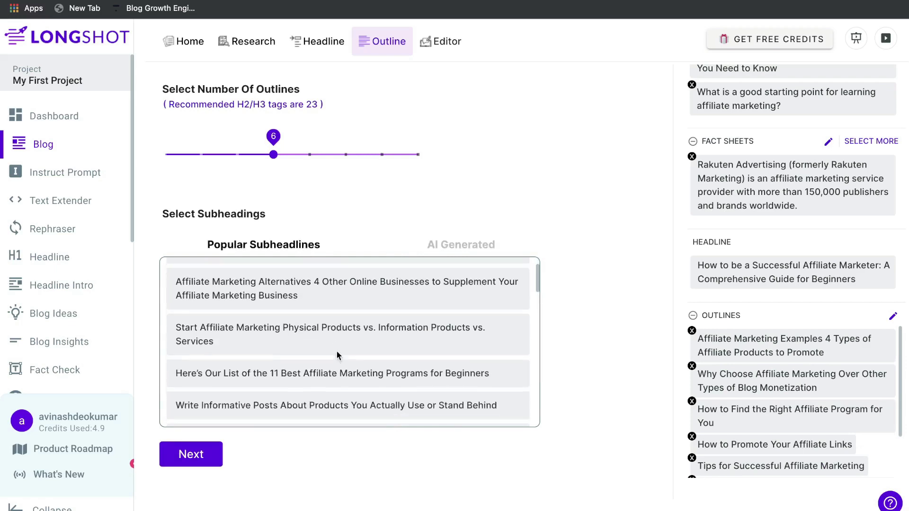
scroll(338, 356, down, 1)
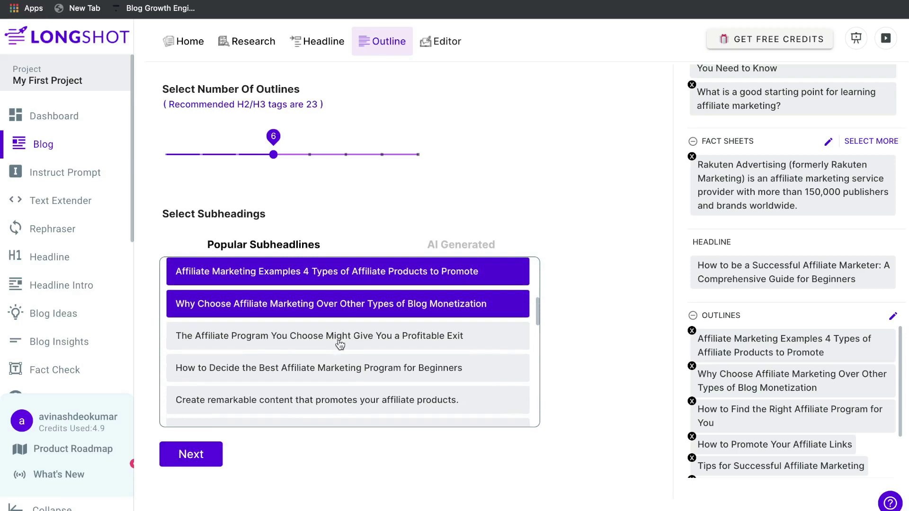
click(445, 252)
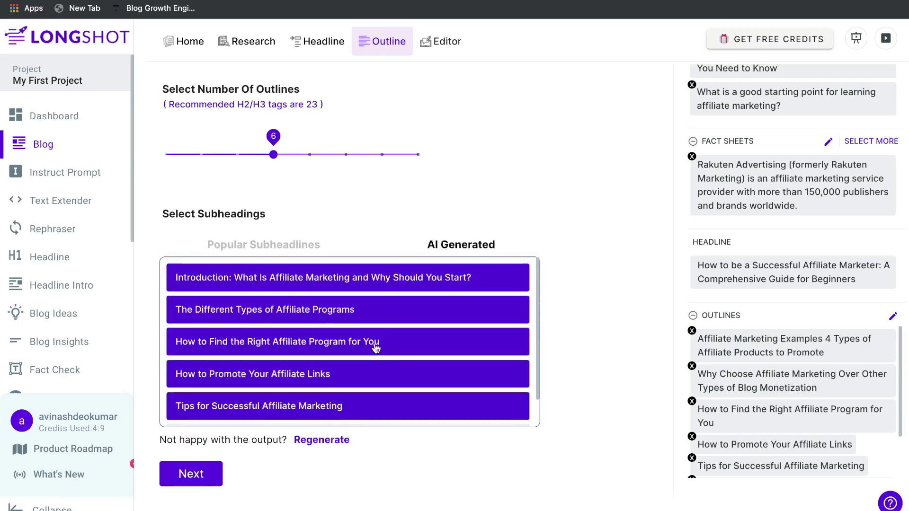
scroll(331, 379, down, 1)
click(214, 481)
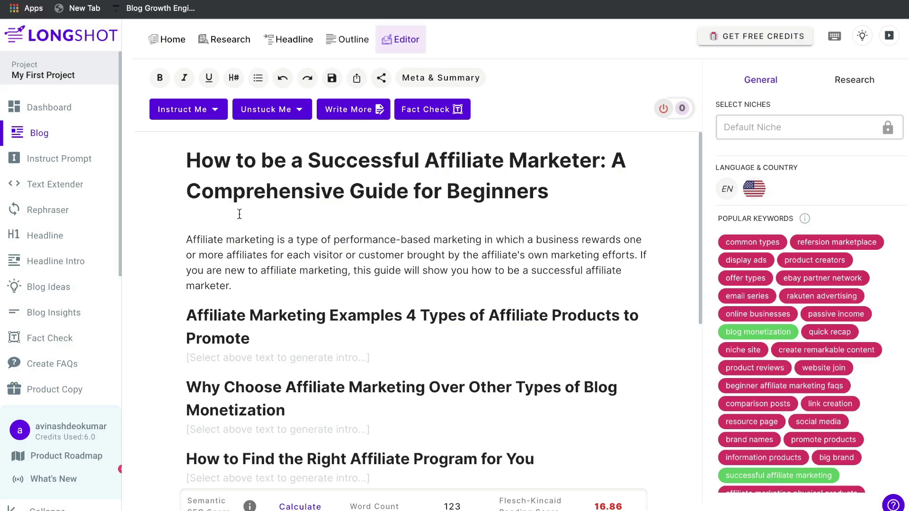
Select the intro paragraph to show Expand Content, Create a FAQ and Create a List
scroll(267, 210, down, 3)
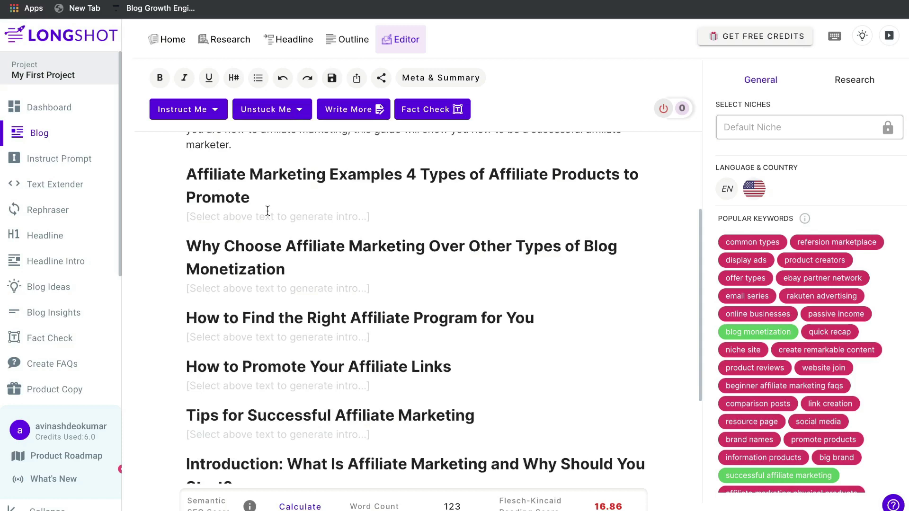
scroll(267, 211, down, 2)
scroll(268, 211, up, 5)
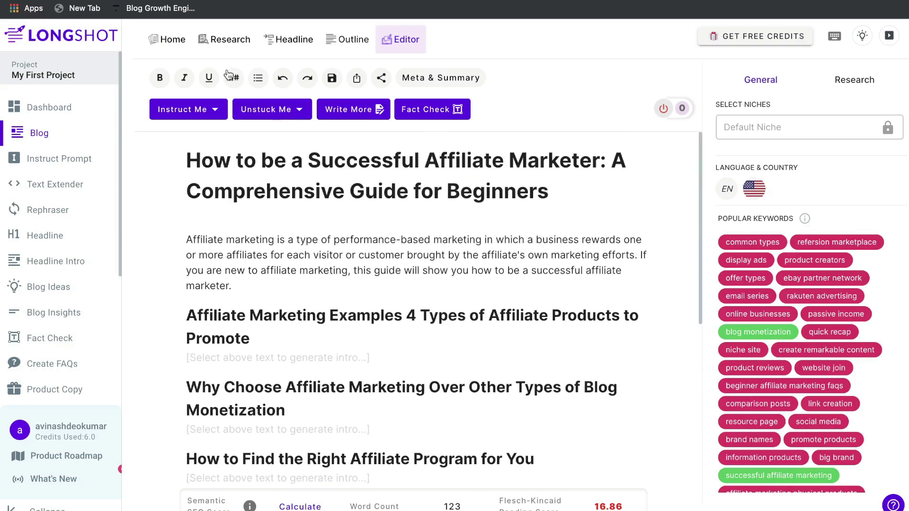
triple_click(415, 241)
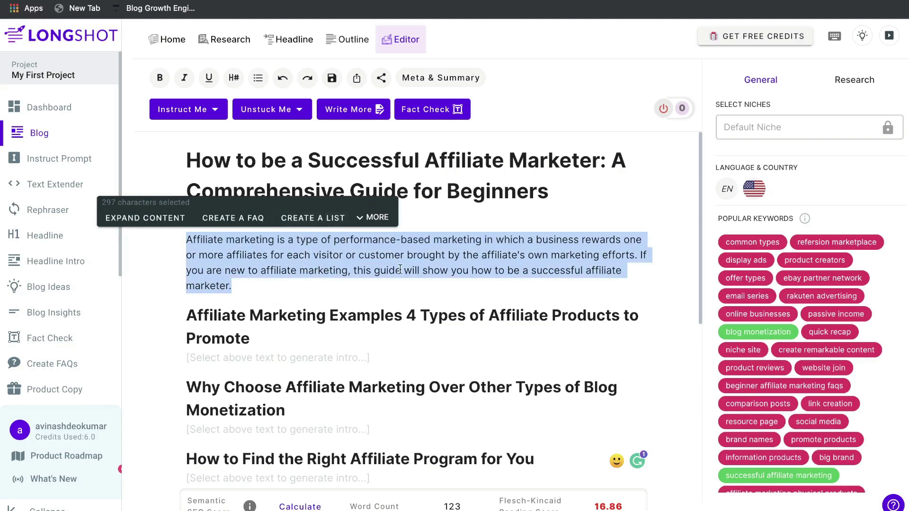
click(404, 290)
scroll(404, 291, down, 1)
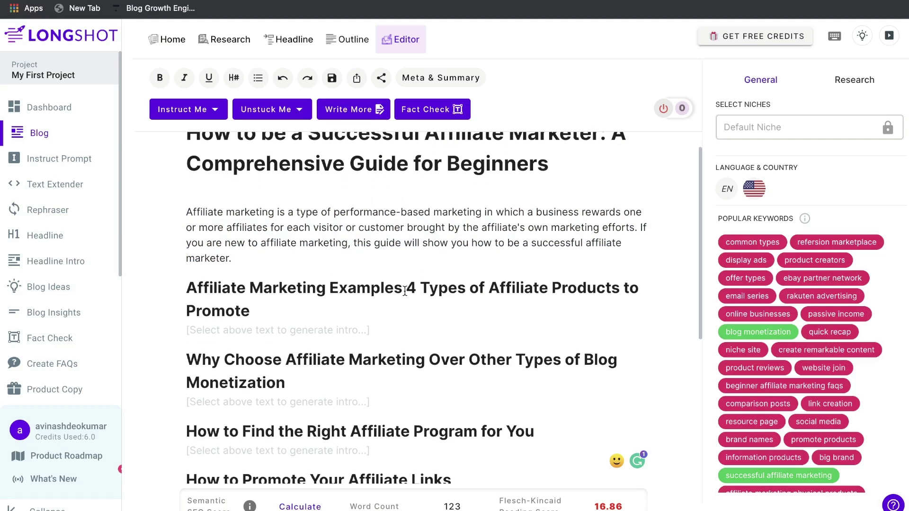
scroll(405, 291, up, 1)
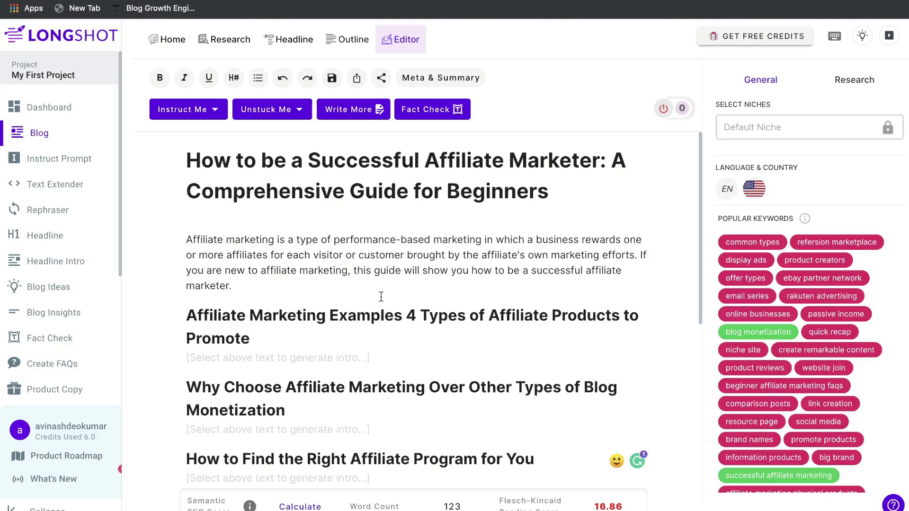
triple_click(391, 244)
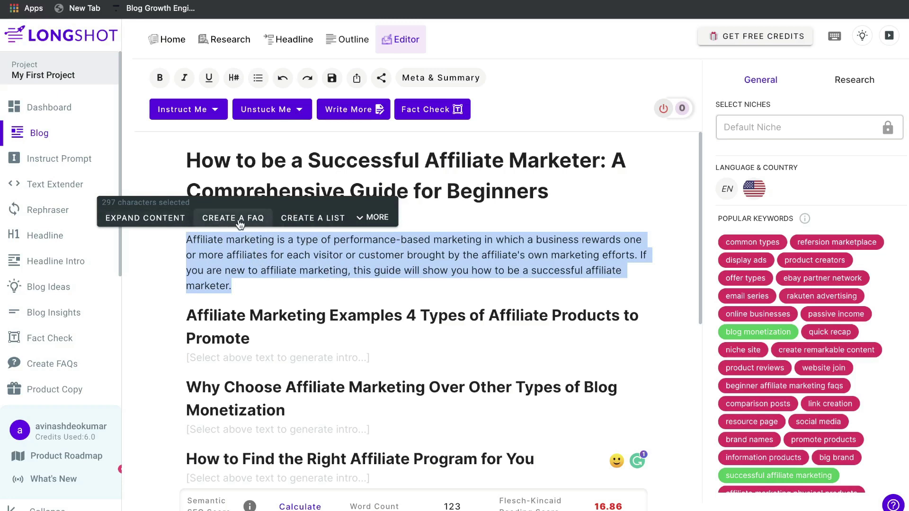
Expand the intro paragraph, then select the new audience-trust paragraph for further expansion
click(359, 219)
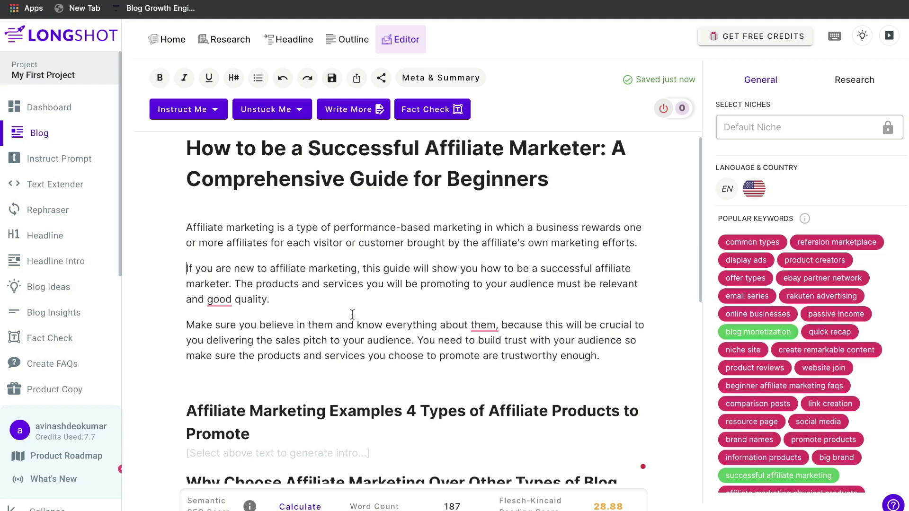
scroll(353, 321, down, 1)
triple_click(288, 312)
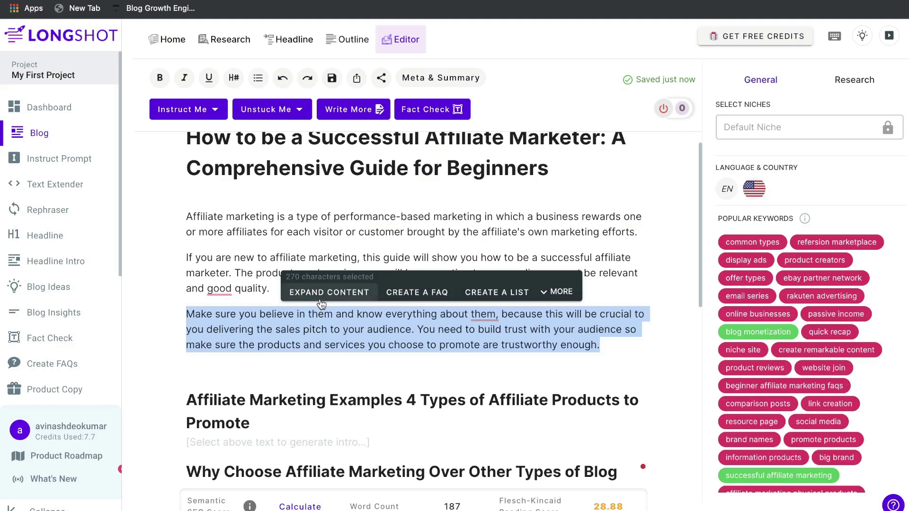
scroll(330, 349, down, 1)
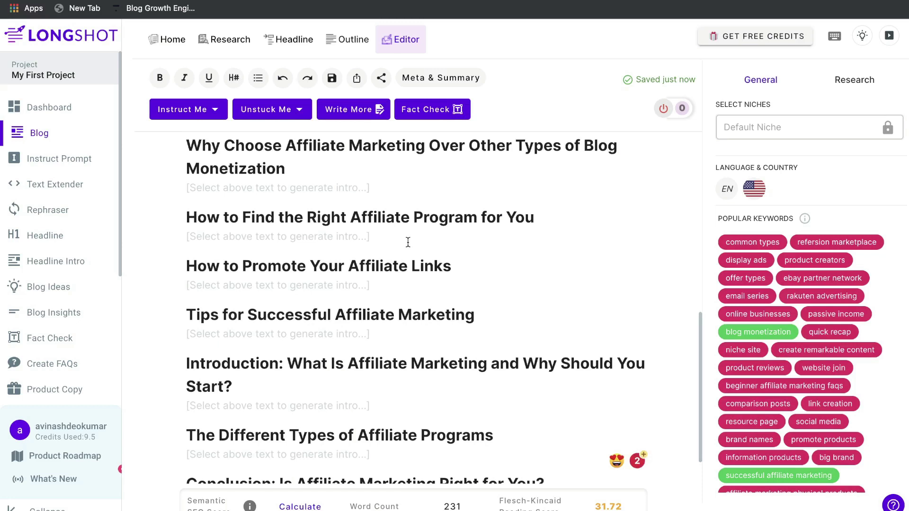
Generate a beginner-focused intro under 'How to Find the Right Affiliate Program for You' from a pasted keyword phrase
triple_click(396, 212)
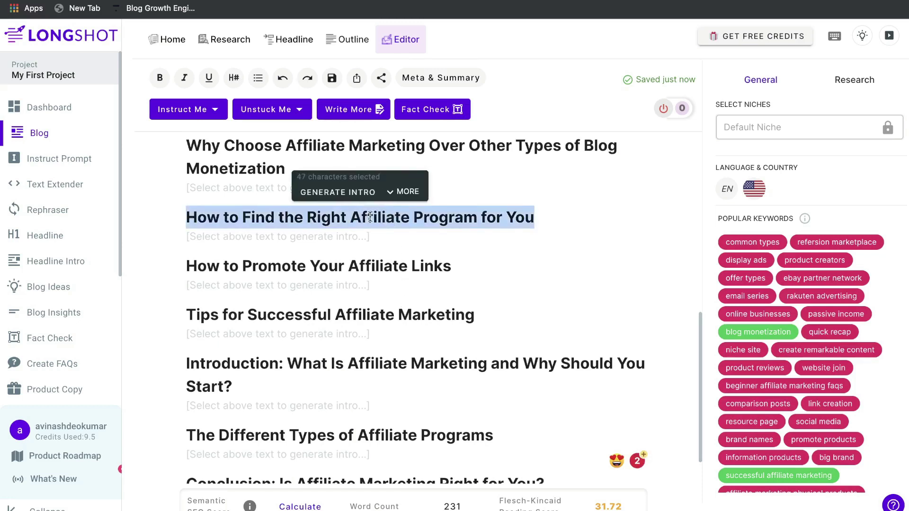
click(346, 193)
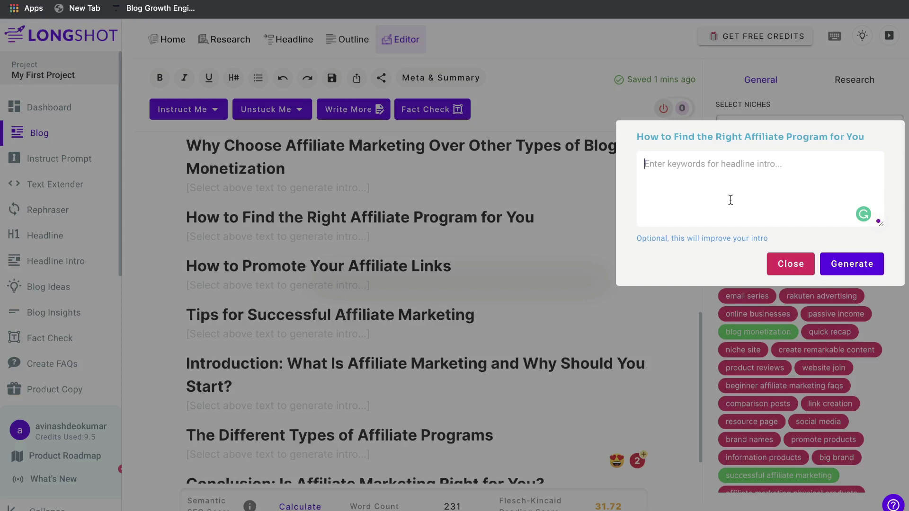
text(How to find the best affiliate program for beginners)
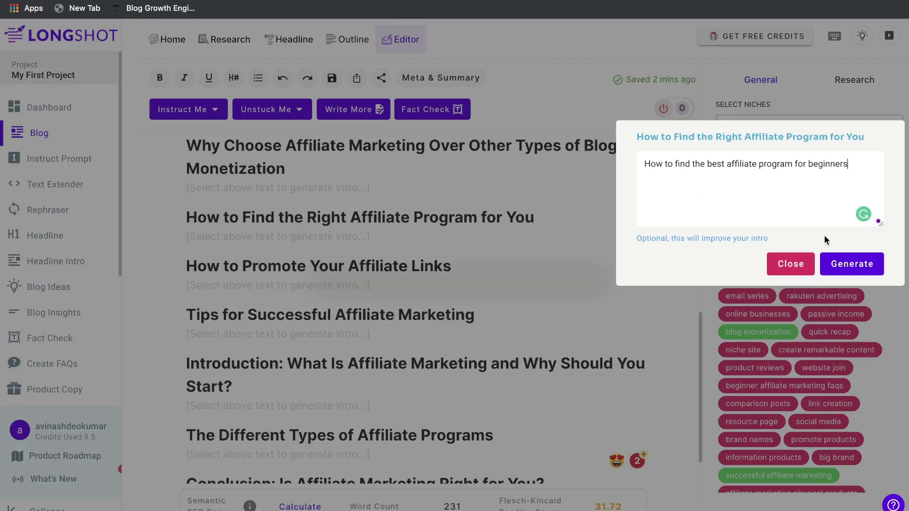
click(846, 264)
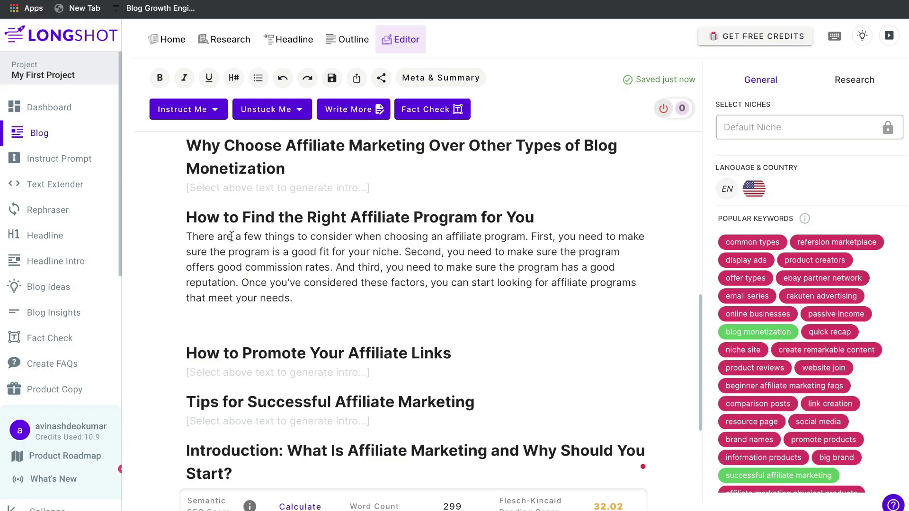
Select the new intro's closing sentences and expand them into further paragraphs
drag(278, 237, 377, 238)
click(434, 254)
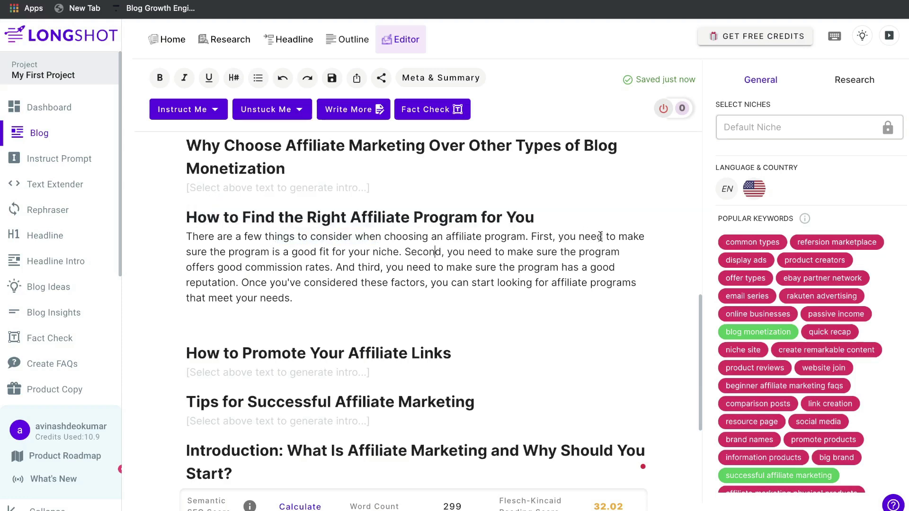
drag(292, 255, 408, 255)
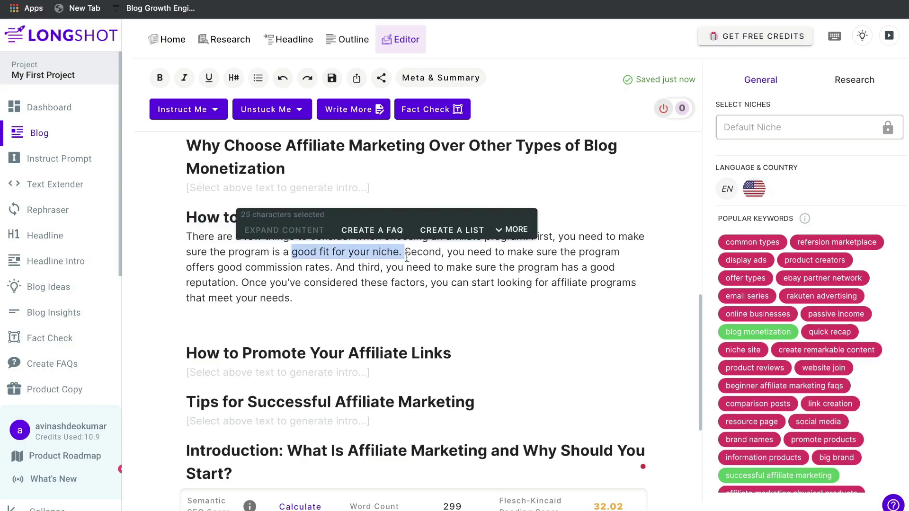
click(192, 270)
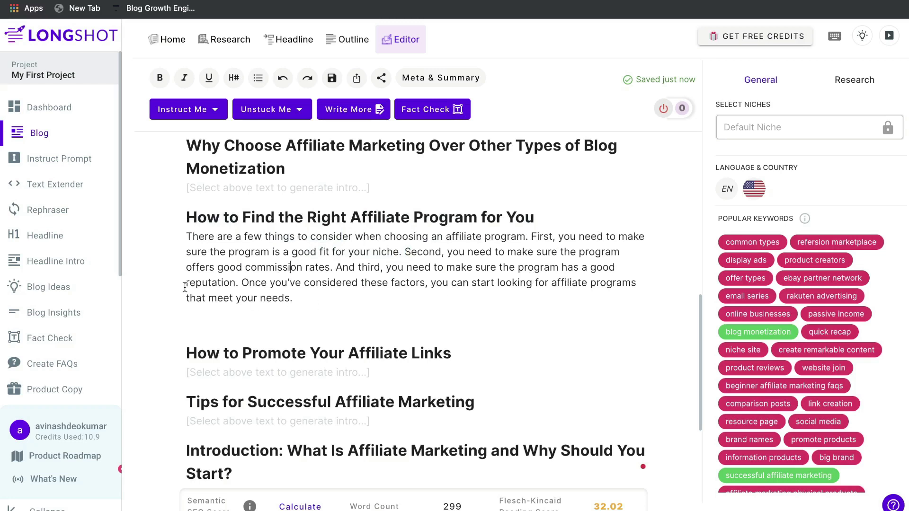
drag(186, 283, 256, 283)
click(307, 288)
click(306, 307)
triple_click(352, 217)
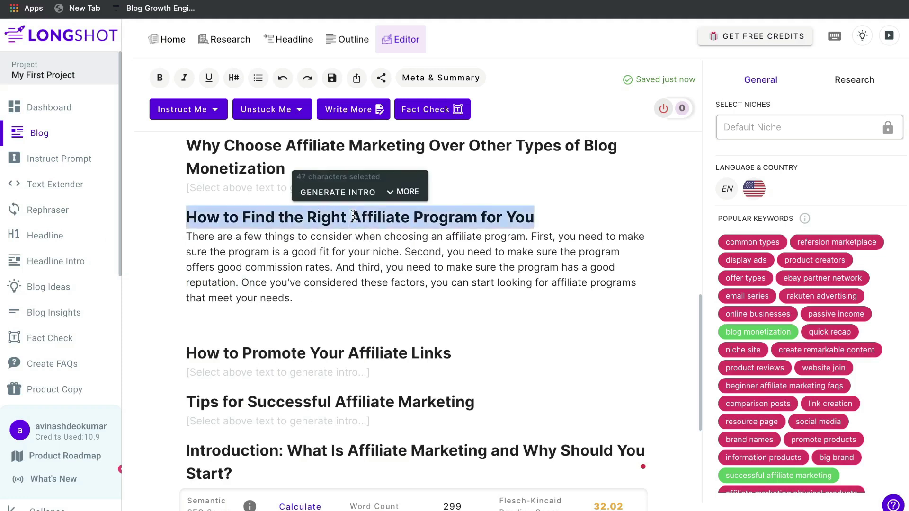
click(295, 298)
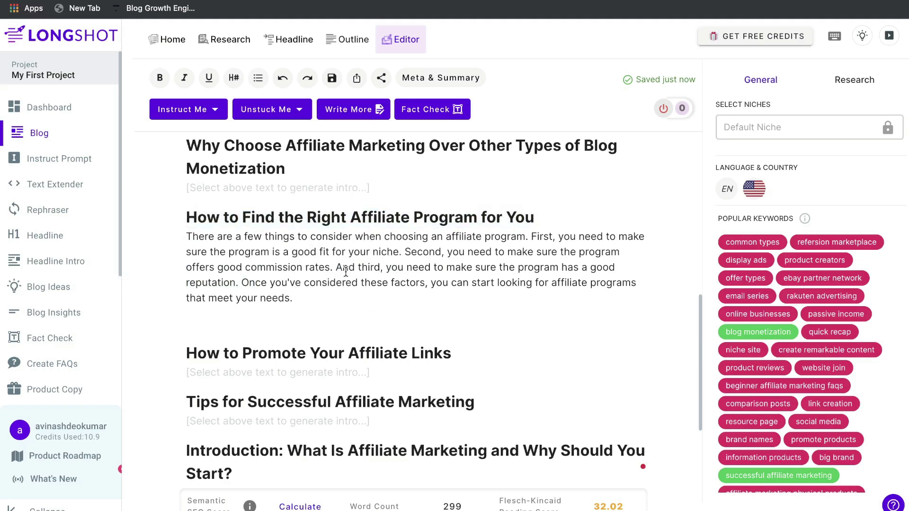
drag(336, 267, 364, 297)
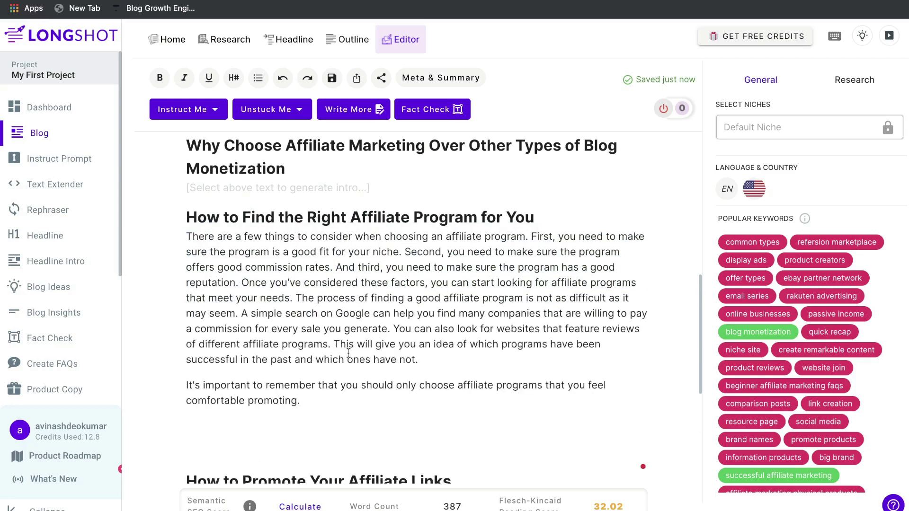
Select the 'Tips for Successful Affiliate Marketing' heading to generate its intro
scroll(369, 331, down, 1)
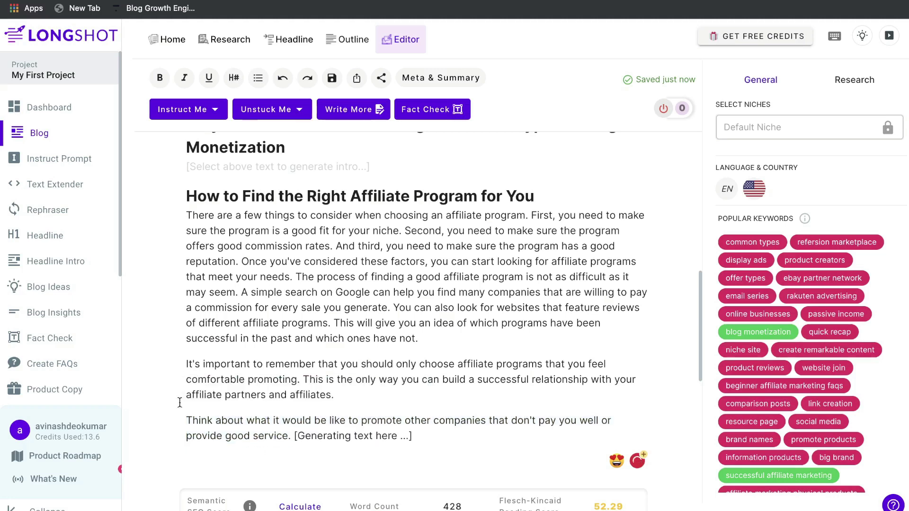
scroll(379, 393, down, 1)
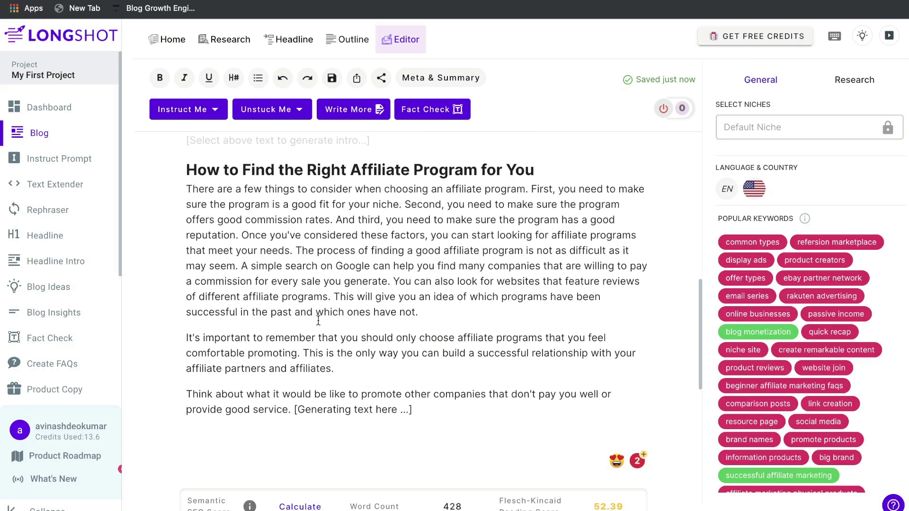
scroll(318, 322, down, 7)
triple_click(309, 356)
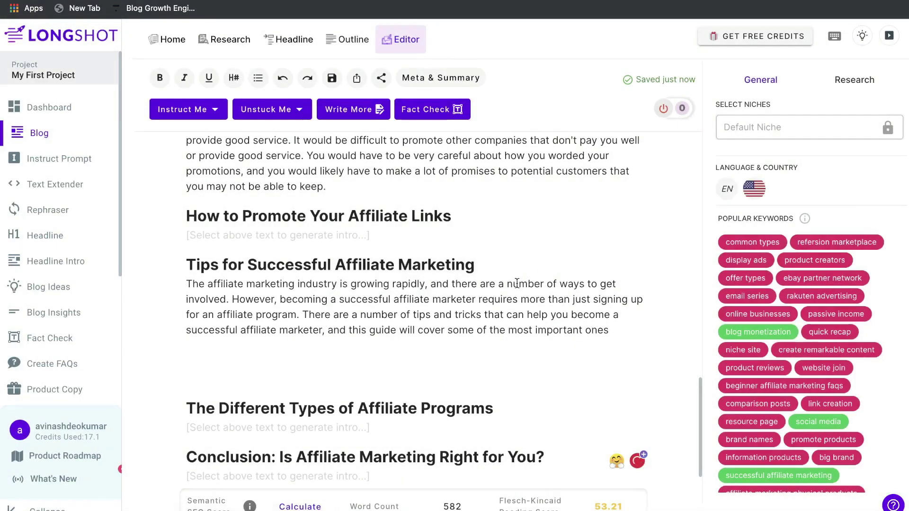
Turn the Tips for Successful Affiliate Marketing intro into a bulleted list of tips
triple_click(517, 283)
click(508, 263)
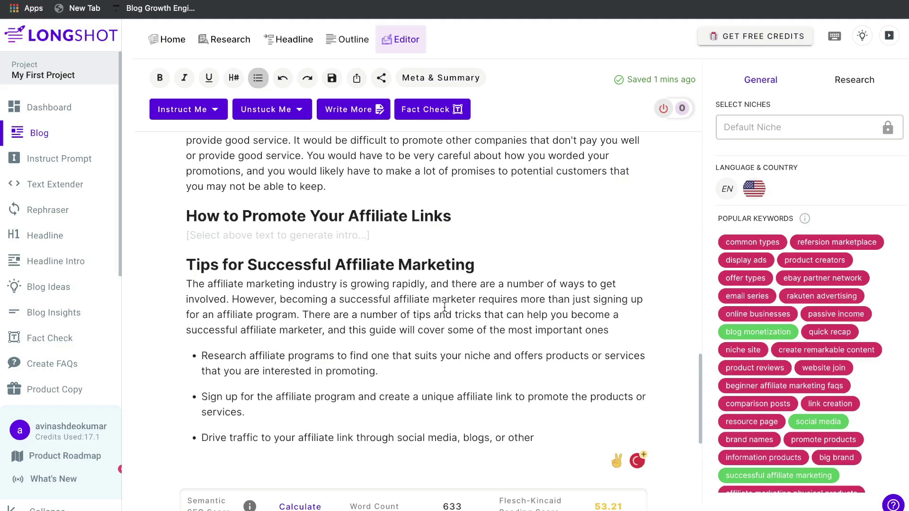
drag(413, 441, 203, 335)
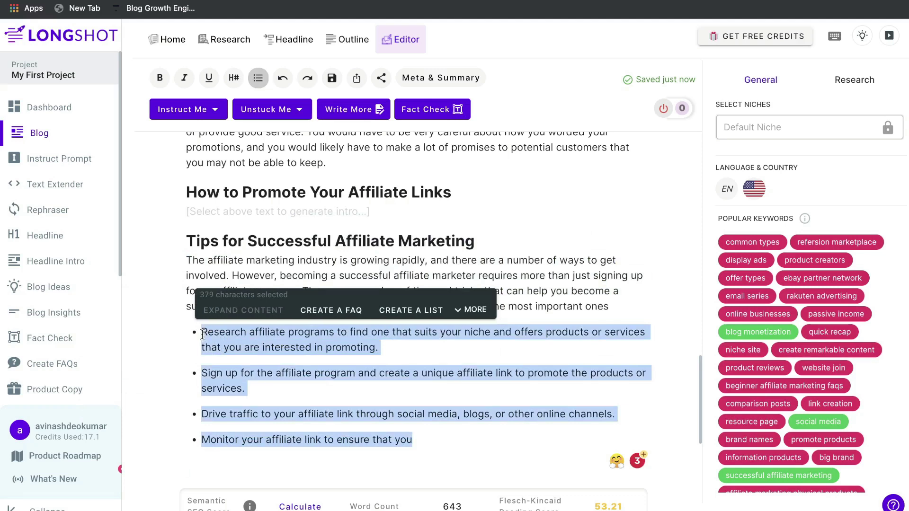
double_click(350, 262)
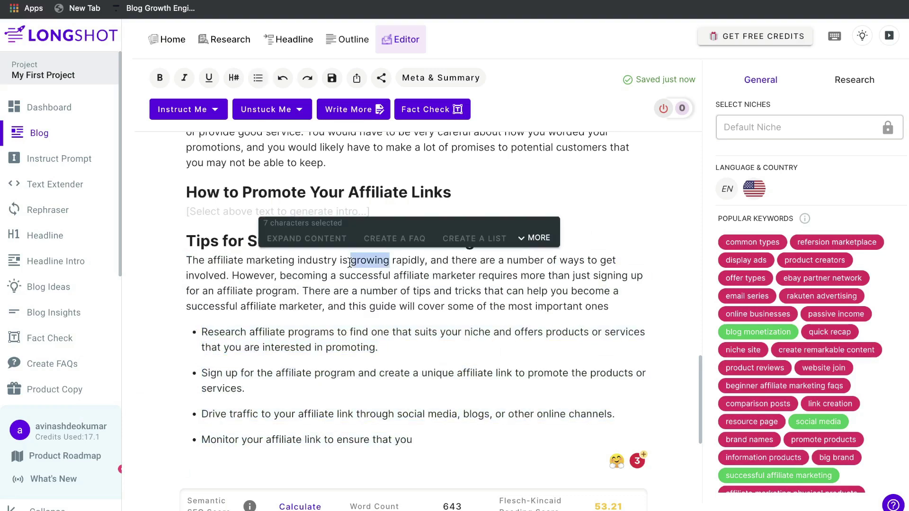
click(350, 261)
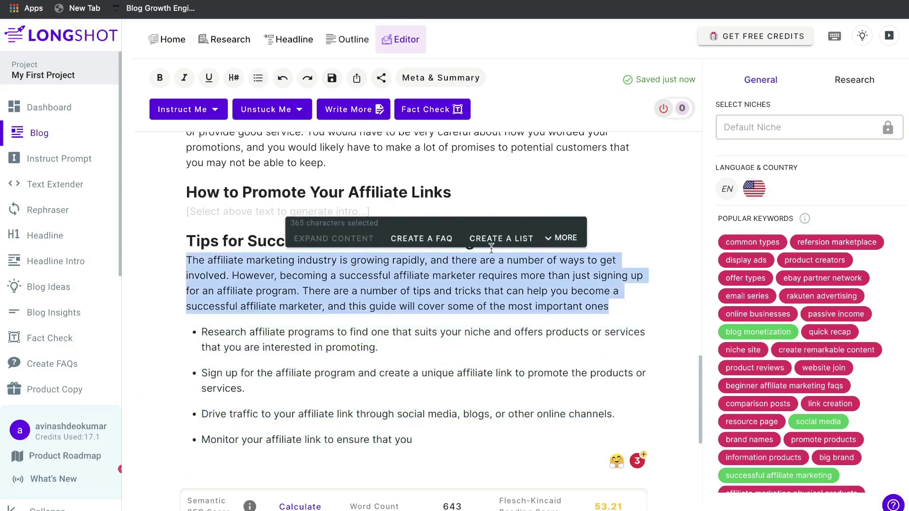
click(436, 342)
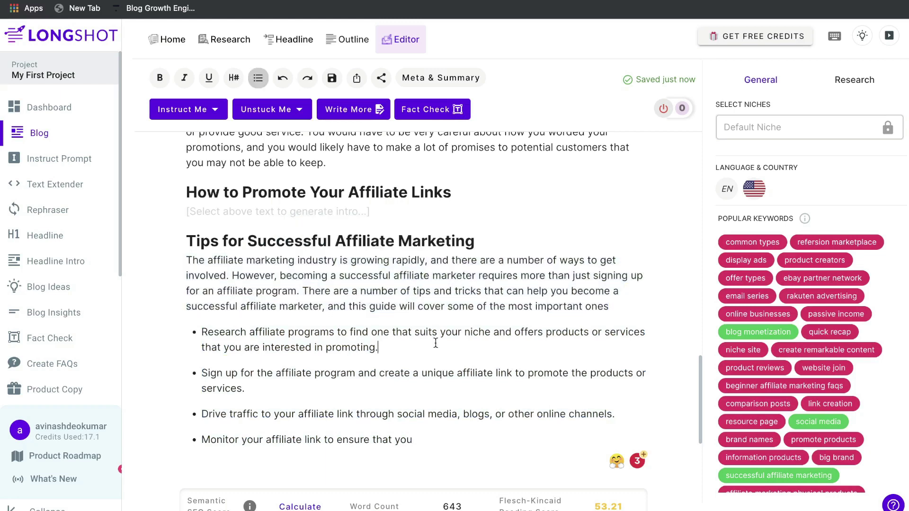
scroll(417, 303, up, 1)
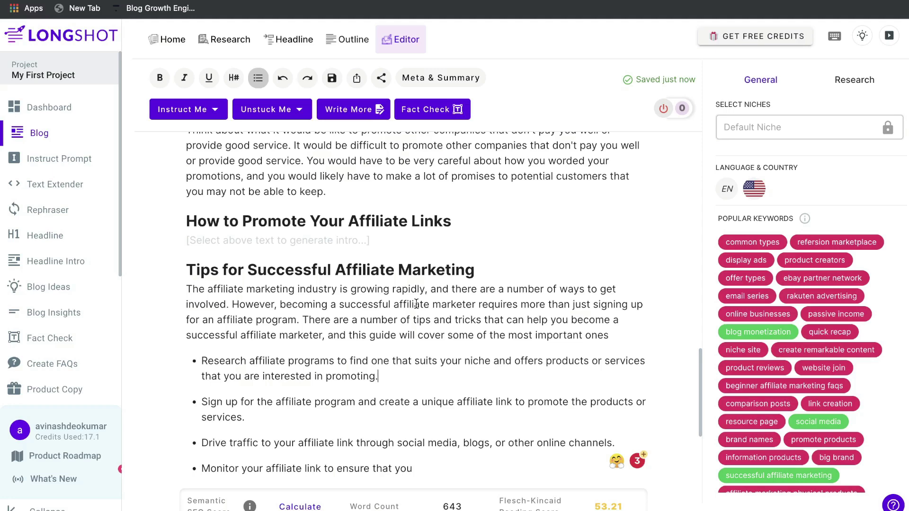
scroll(483, 275, up, 2)
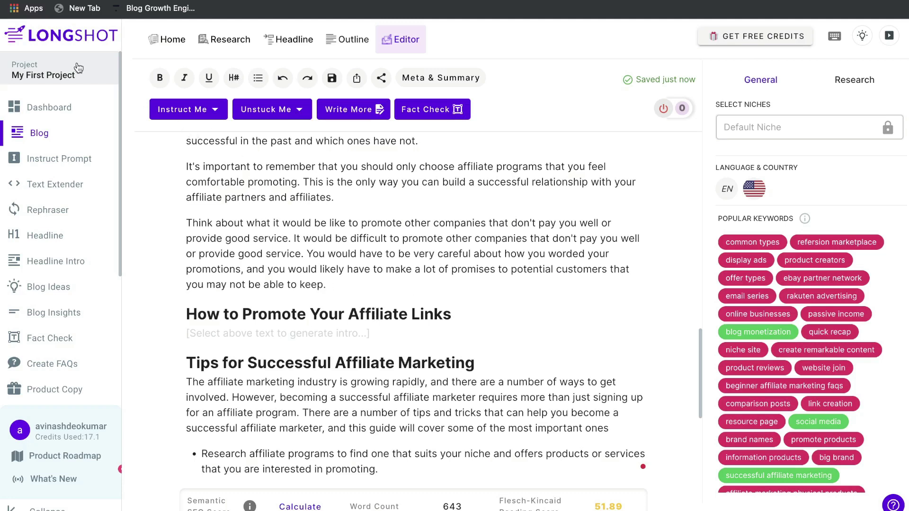
Generate an intro for the 'How to Promote Your Affiliate Links' heading
triple_click(318, 313)
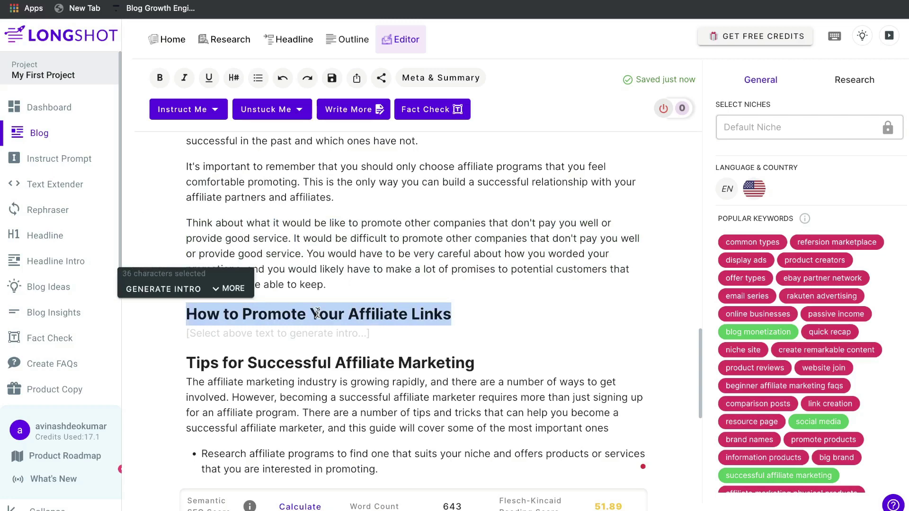
triple_click(310, 316)
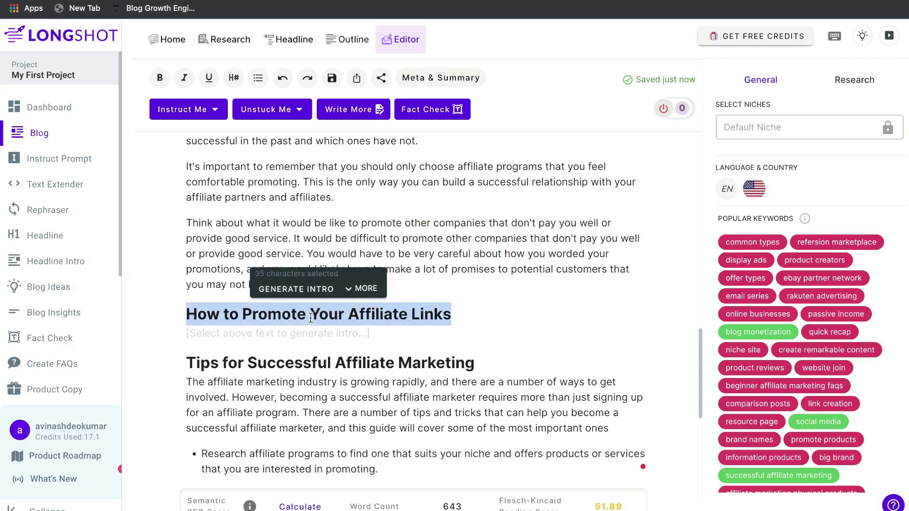
click(297, 289)
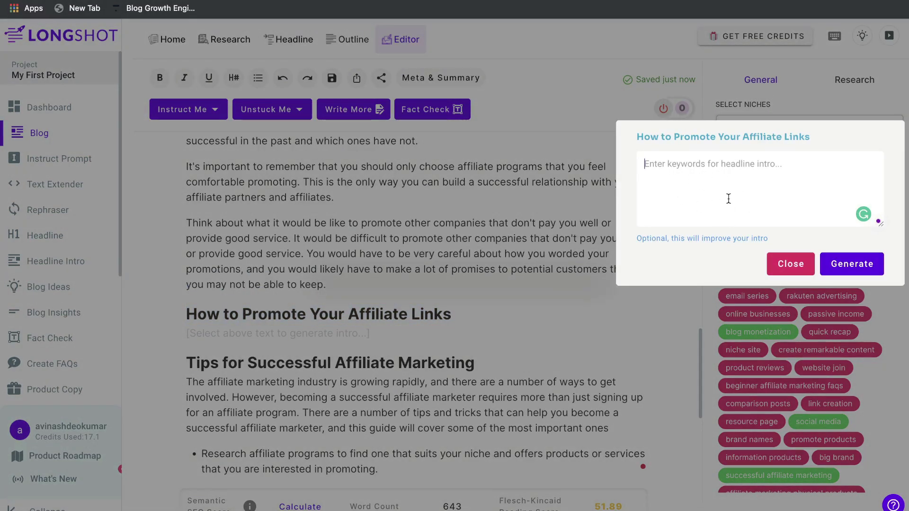
key(Return)
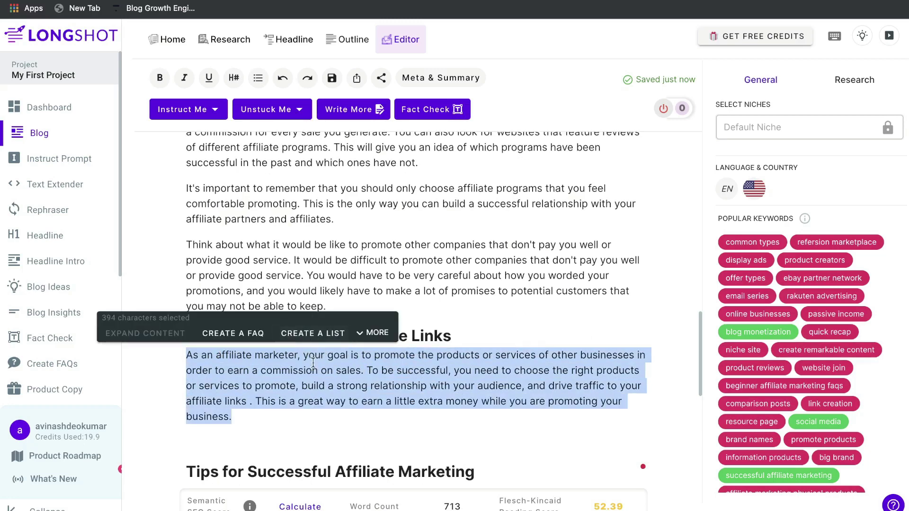
Create a four-point bulleted list from the promotion intro
click(323, 334)
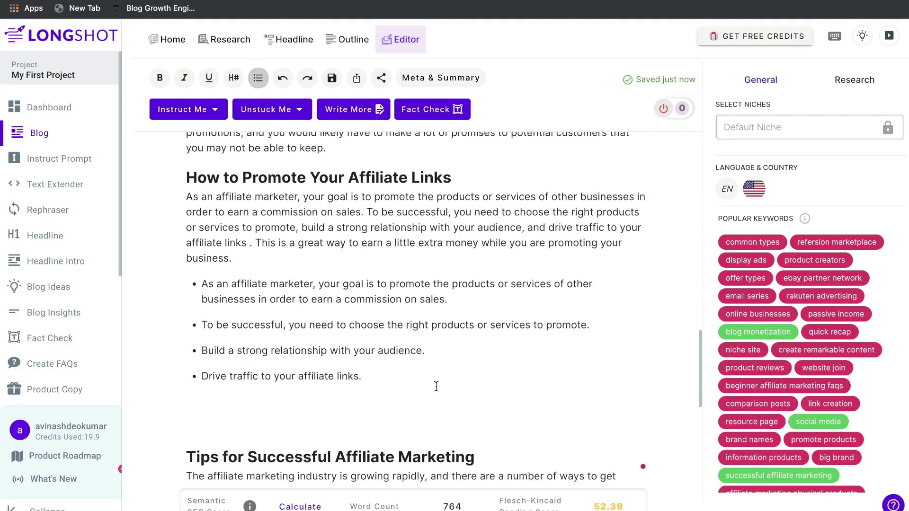
drag(202, 355, 208, 263)
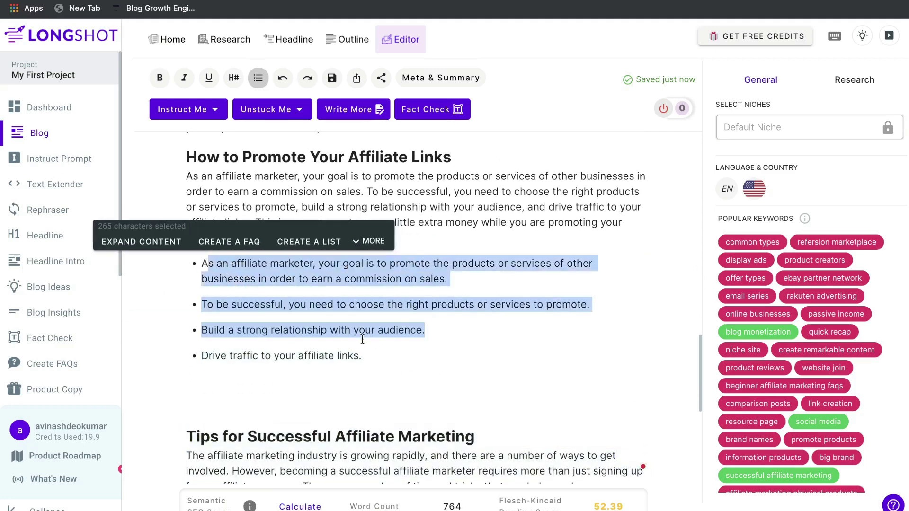
scroll(362, 339, up, 1)
scroll(436, 274, up, 1)
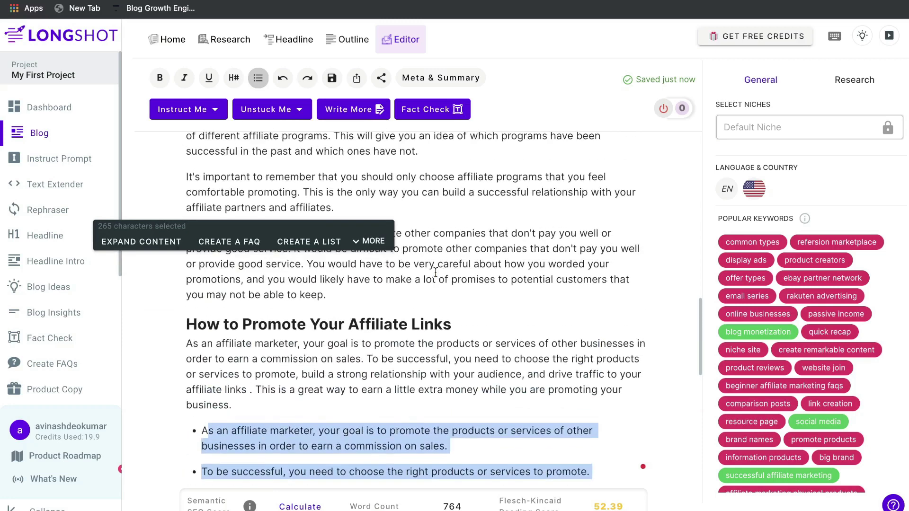
scroll(368, 153, down, 10)
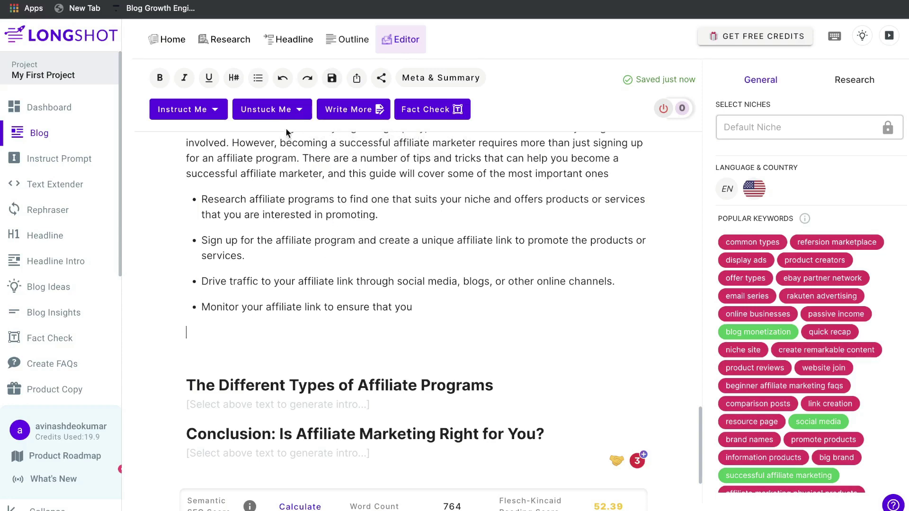
click(275, 117)
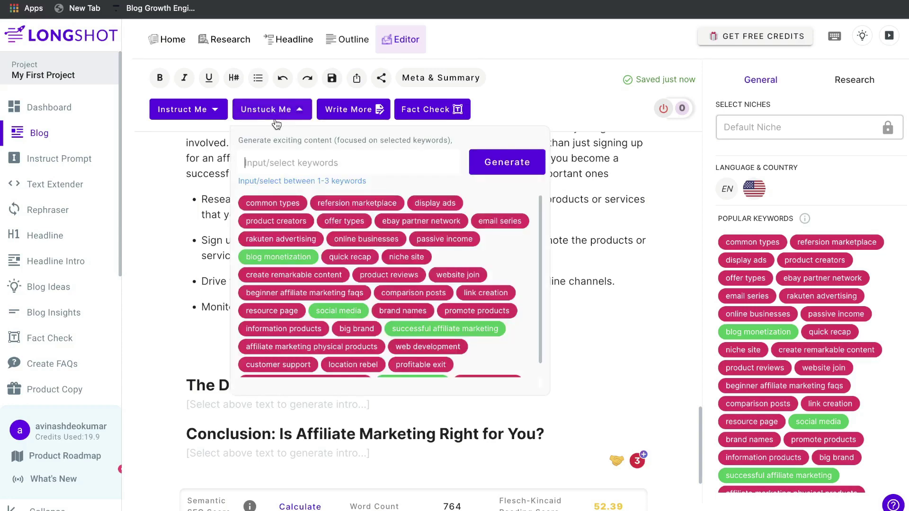
scroll(363, 231, down, 1)
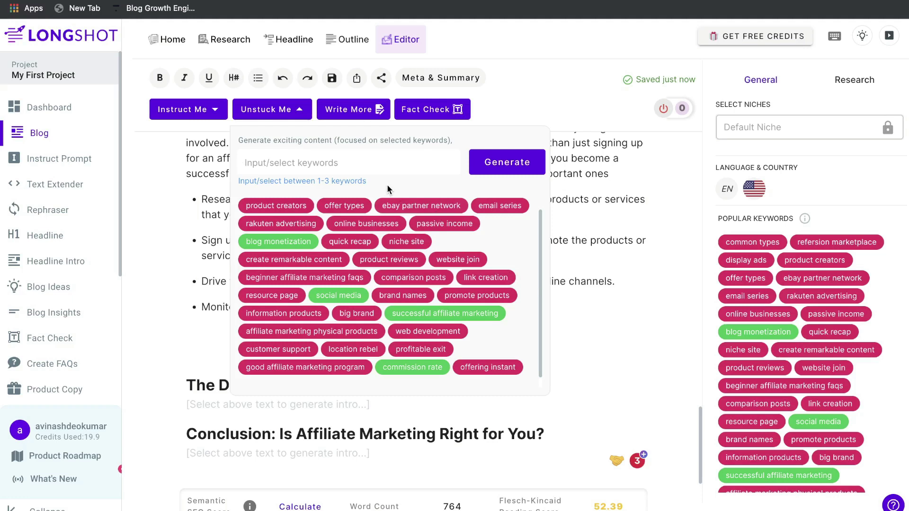
click(482, 174)
click(307, 334)
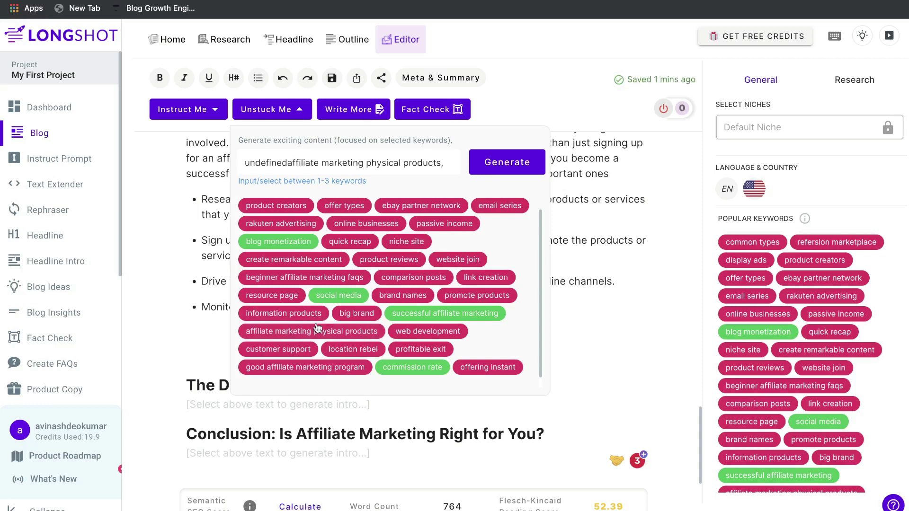
click(313, 371)
click(504, 174)
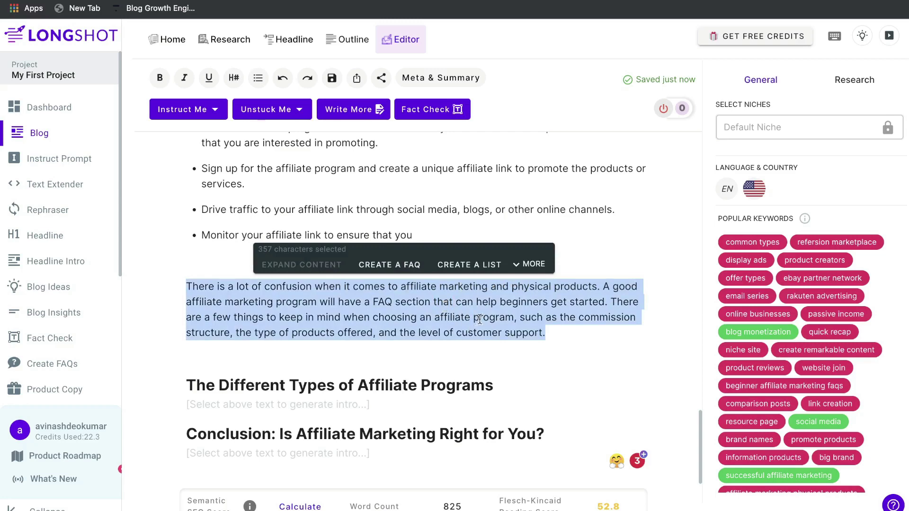
key(BackSpace)
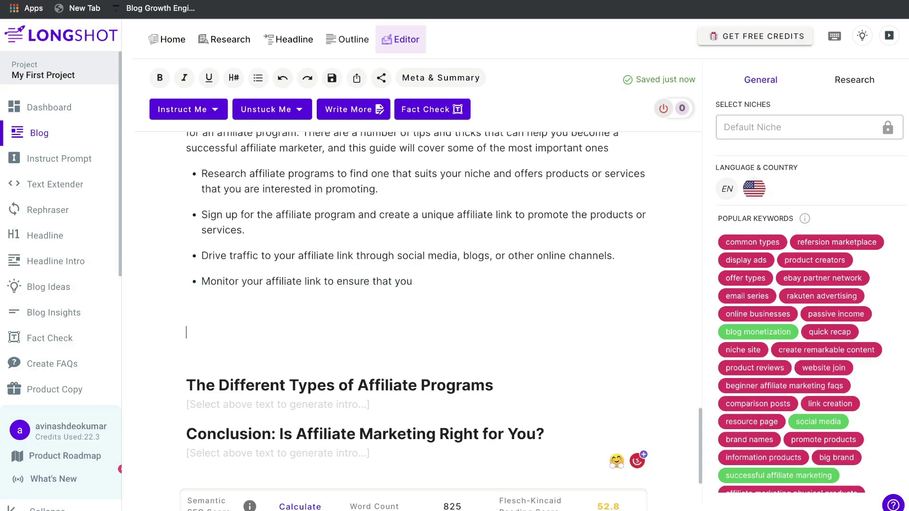
click(288, 116)
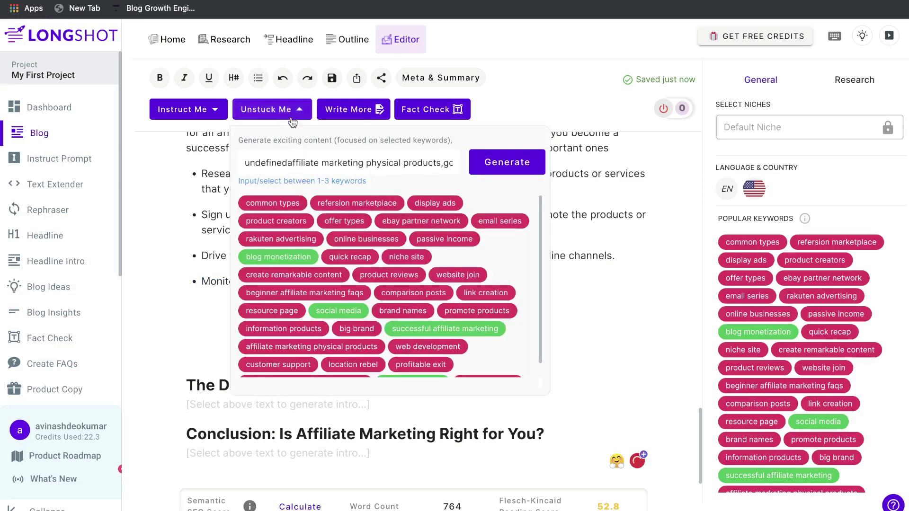
click(597, 213)
scroll(596, 212, up, 4)
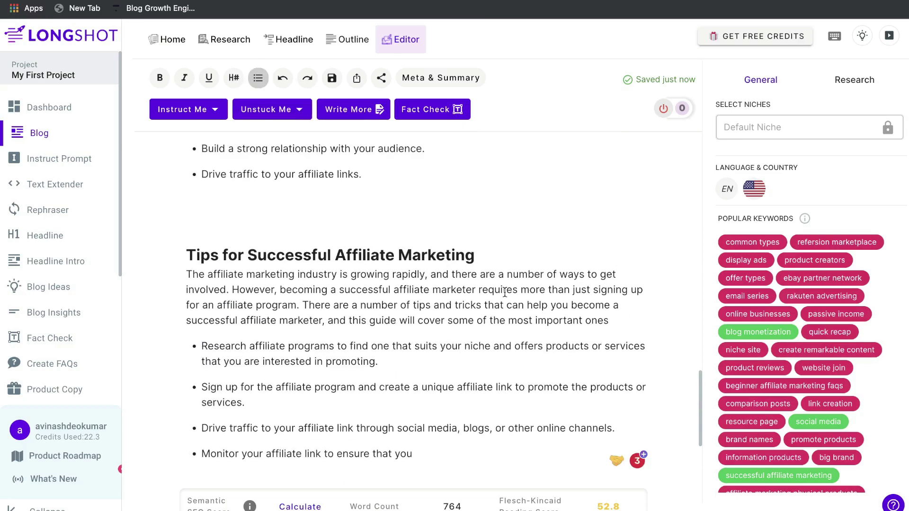
scroll(497, 268, up, 5)
double_click(353, 210)
triple_click(352, 209)
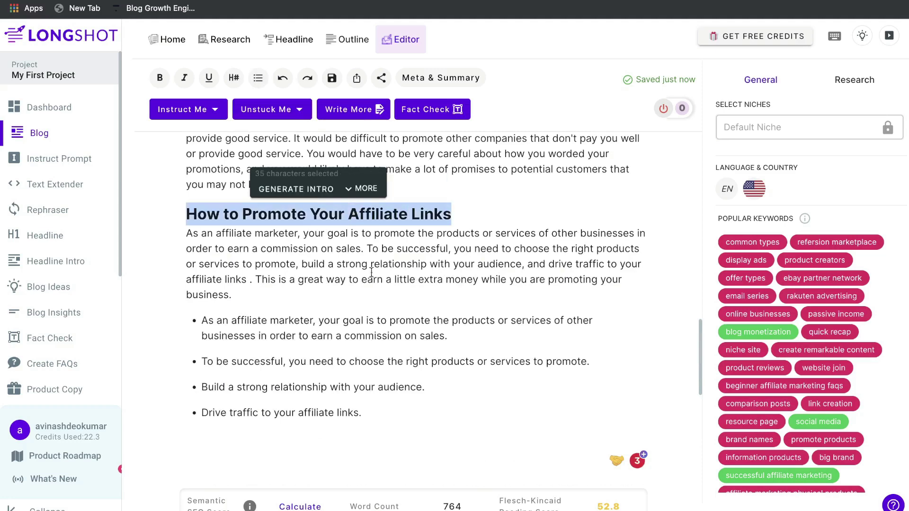
scroll(319, 204, down, 7)
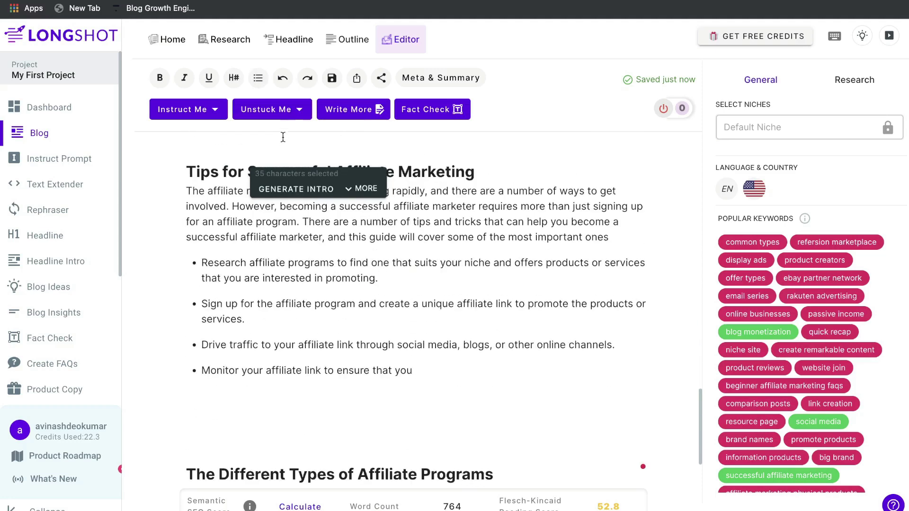
click(269, 110)
scroll(338, 296, down, 1)
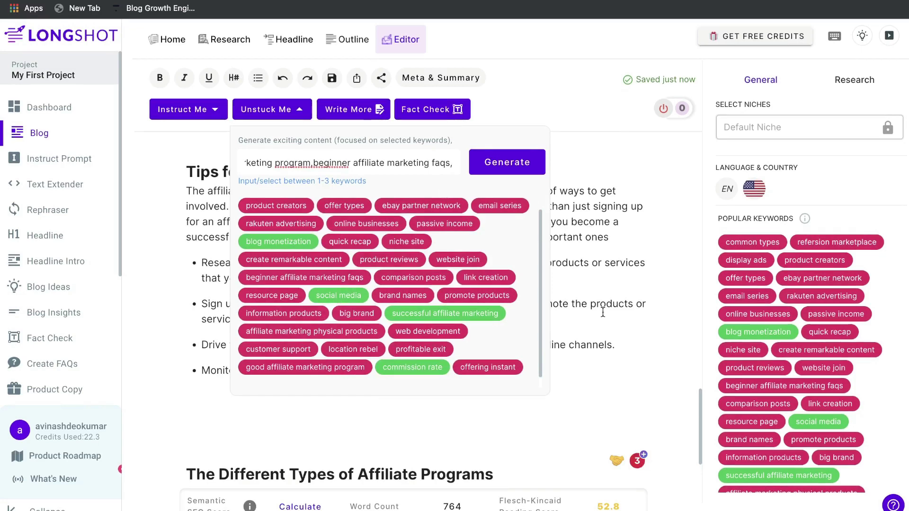
click(609, 177)
scroll(457, 275, up, 1)
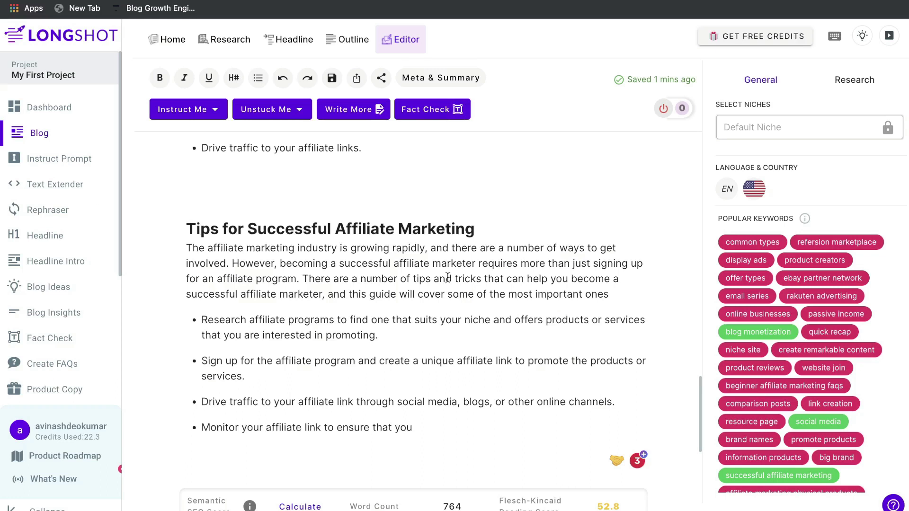
Fact-check the sentence claiming the affiliate marketing industry is growing rapidly
drag(186, 248, 231, 264)
key(ctrl+c)
click(439, 119)
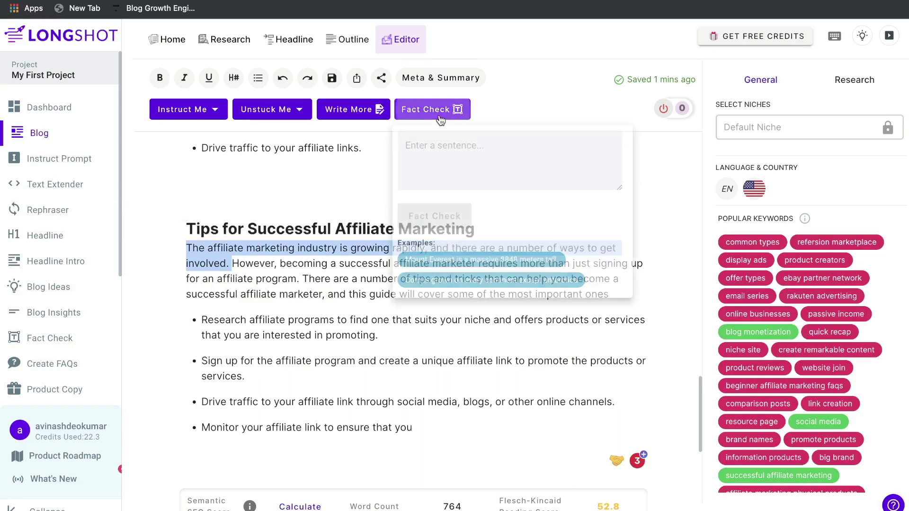
click(447, 149)
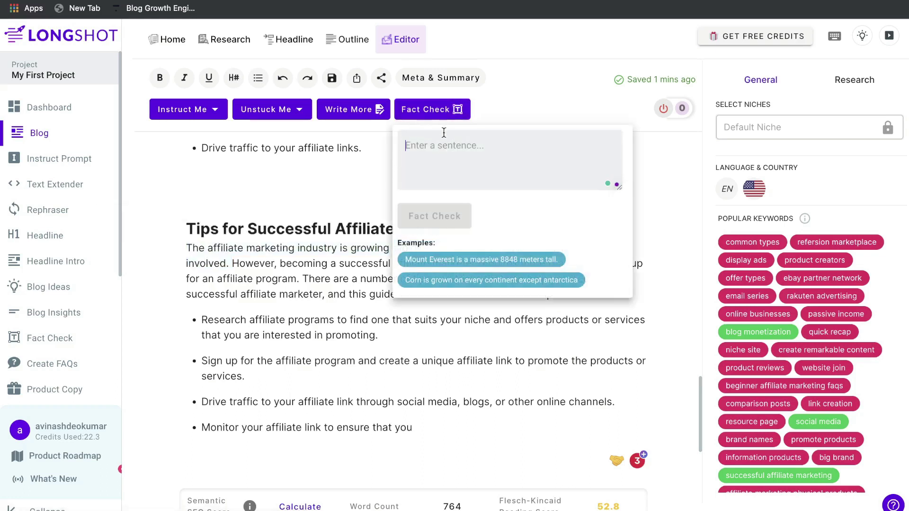
key(ctrl+v)
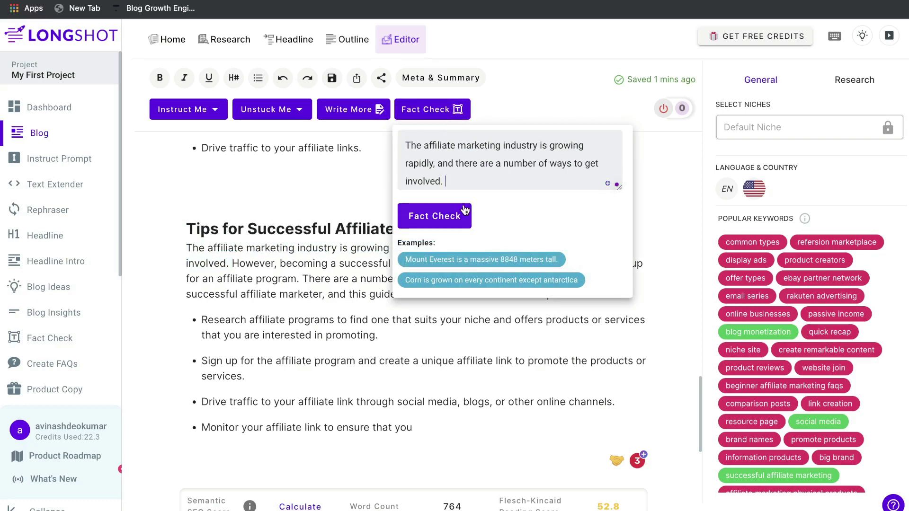
click(464, 210)
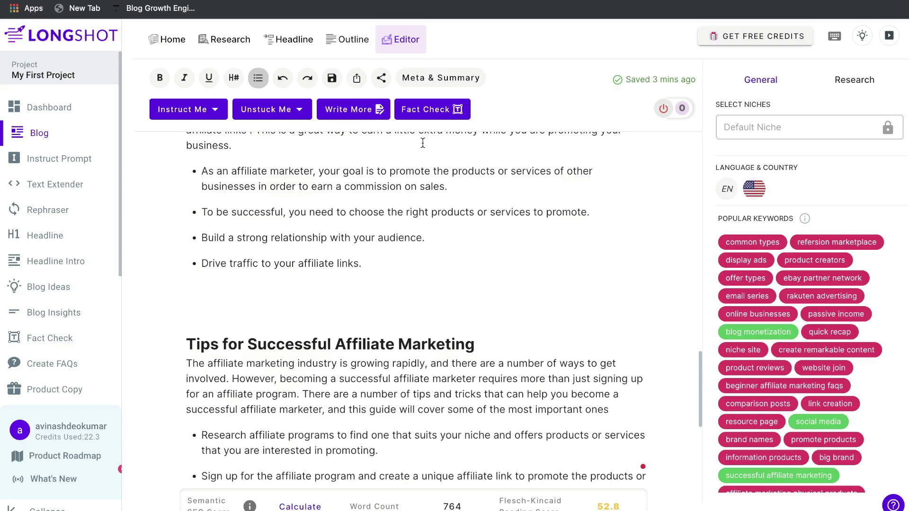
View the article summary in the Meta & Summary panel
scroll(406, 186, up, 1)
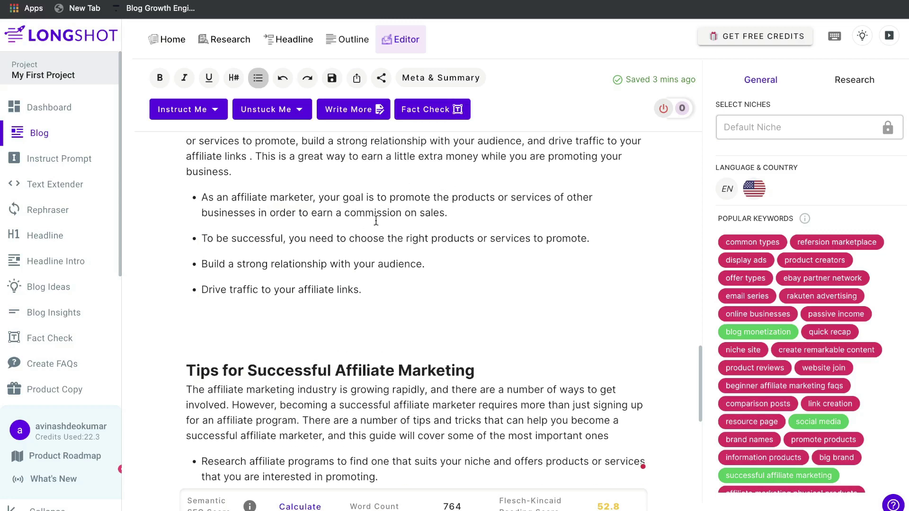
scroll(376, 221, up, 1)
scroll(382, 251, up, 1)
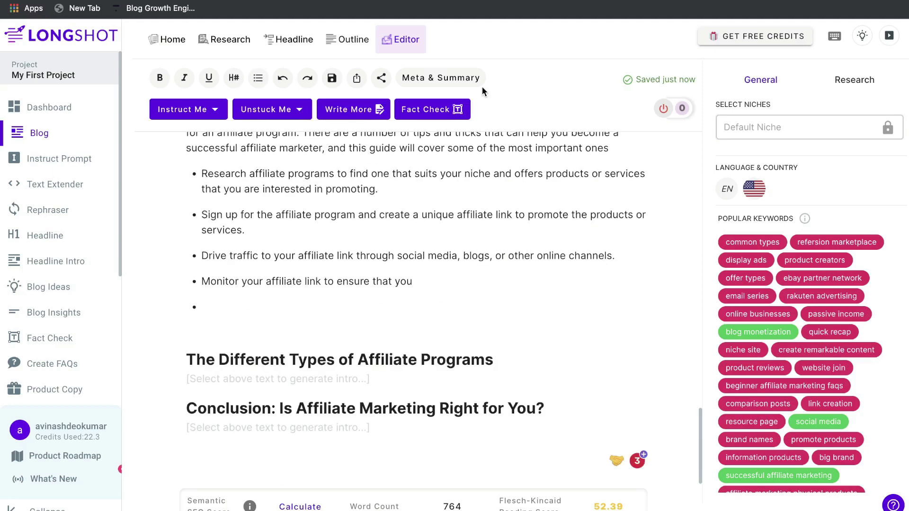
click(465, 79)
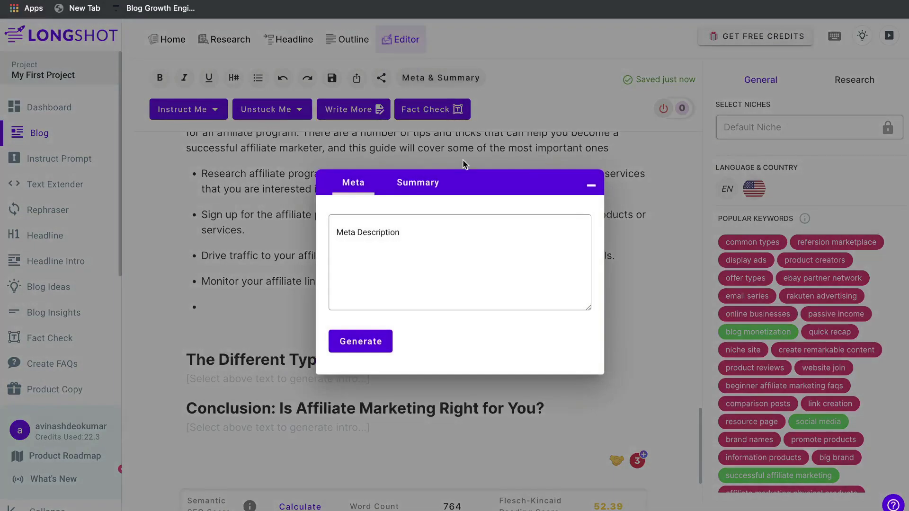
click(415, 185)
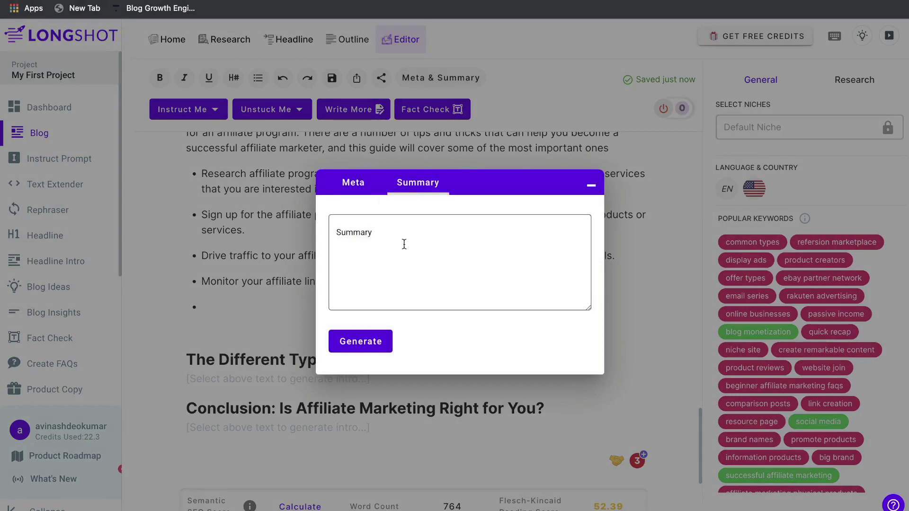
click(370, 283)
Close the Meta & Summary panel and review the Popular Keywords sidebar, including used keywords like commission rate
click(709, 246)
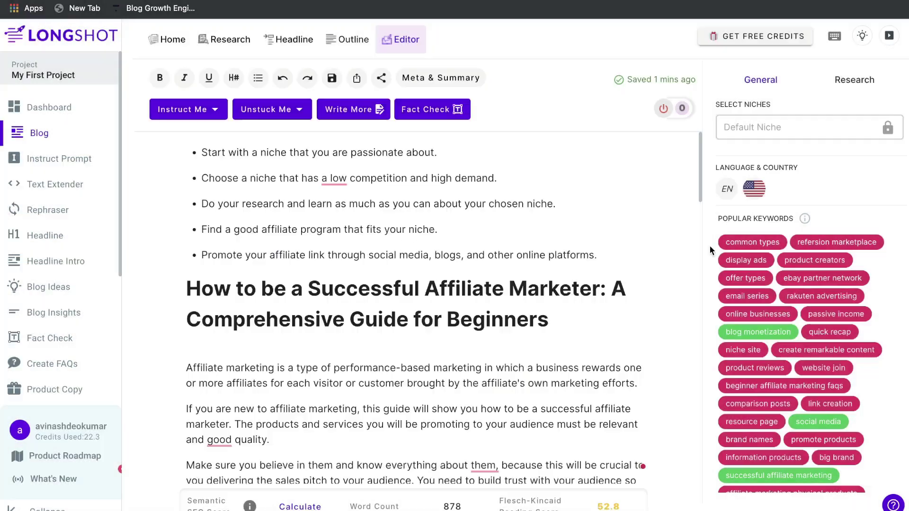
scroll(736, 291, down, 1)
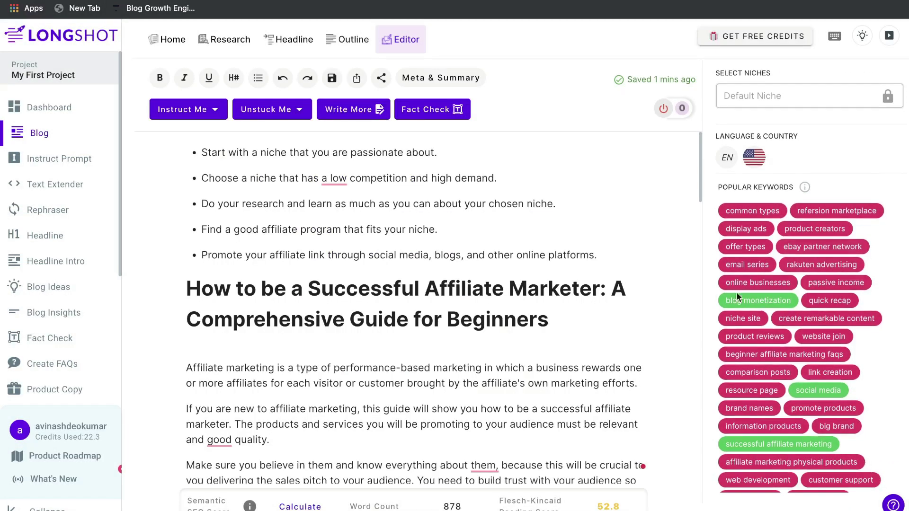
scroll(796, 291, down, 1)
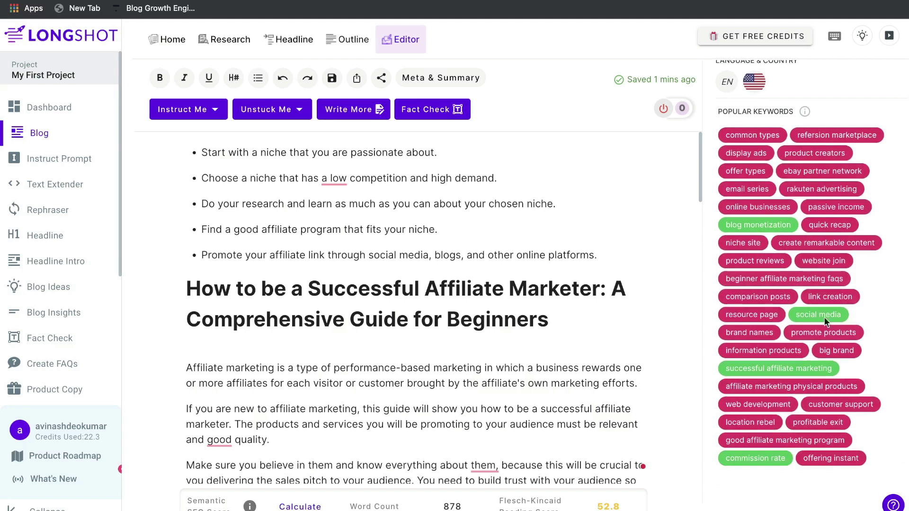
scroll(817, 298, down, 1)
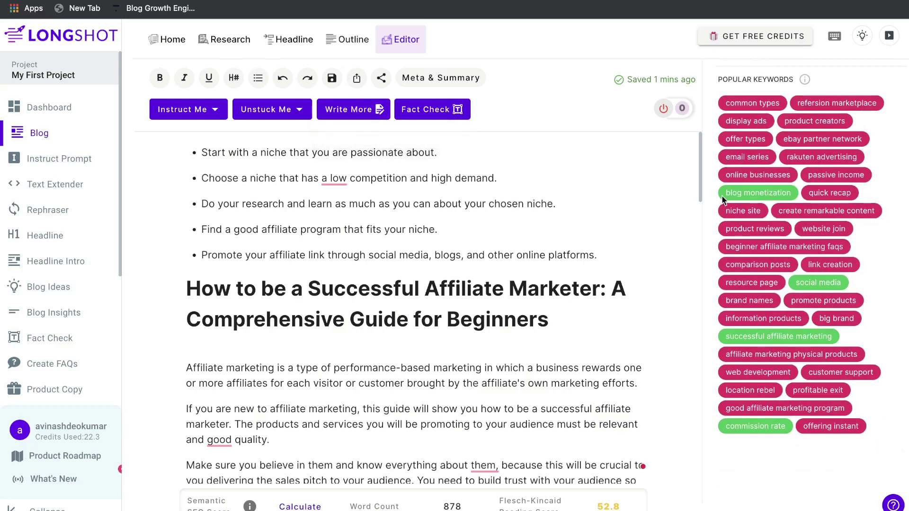
scroll(724, 199, up, 2)
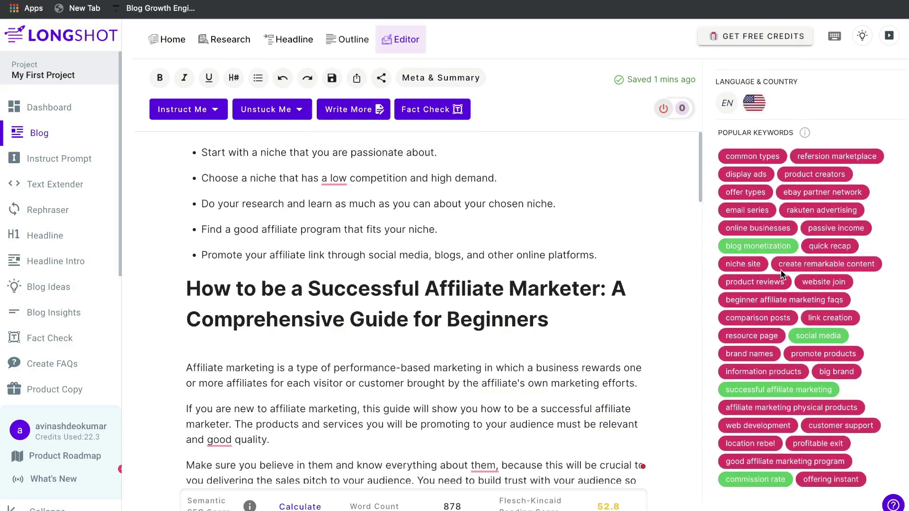